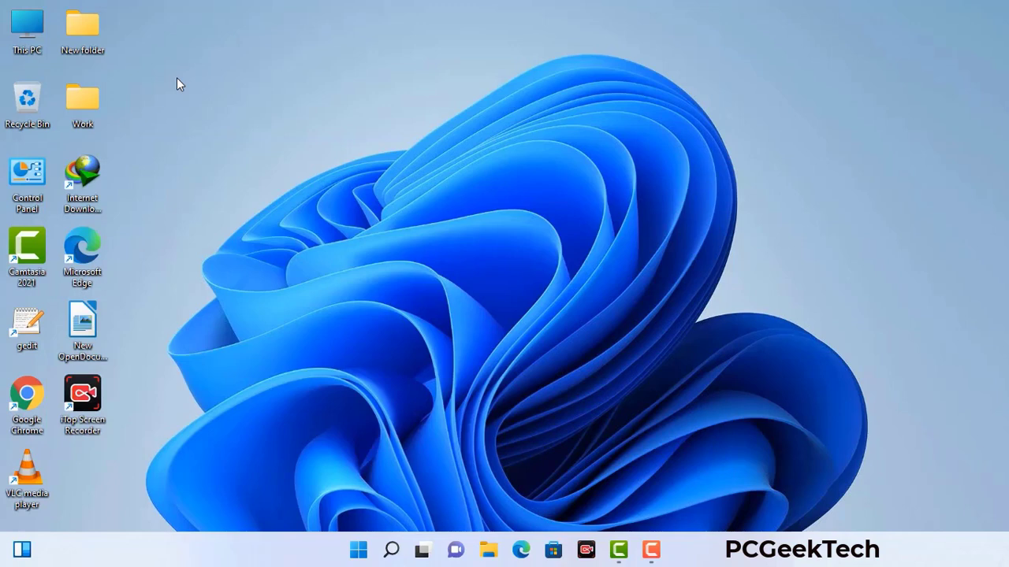
Step: Bring up the Run dialog with msconfig already entered
key("super+r")
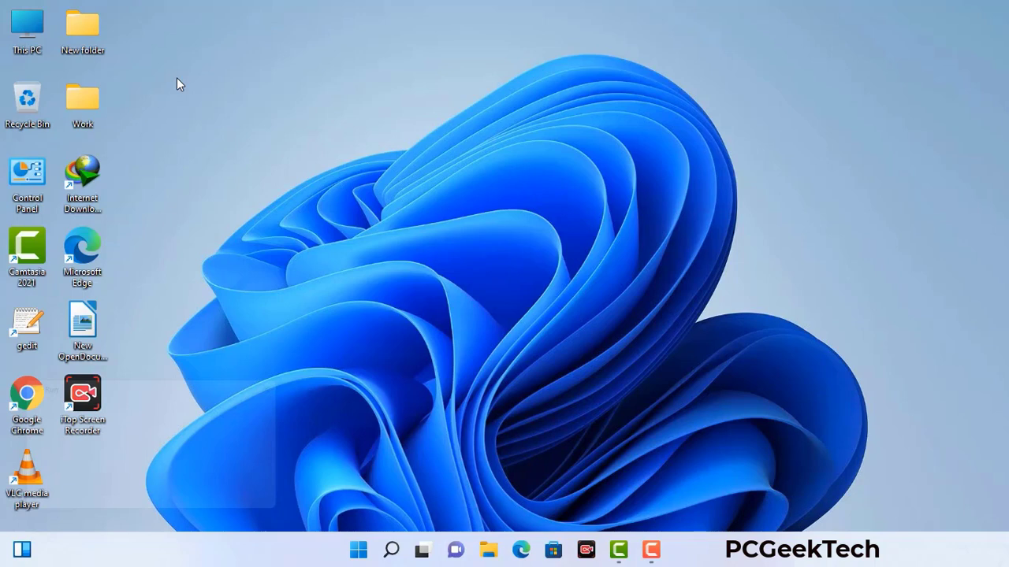
Step: Launch msconfig and enable Safe boot with the Network option on the Boot tab, then apply and confirm
left_click_drag(173, 384, 443, 125)
left_click(401, 197)
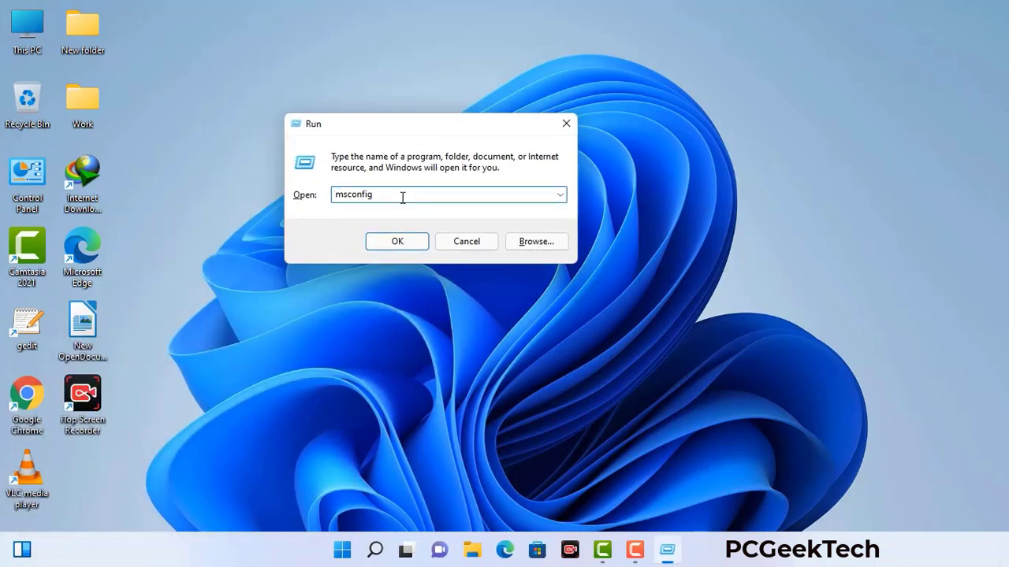
left_click(394, 241)
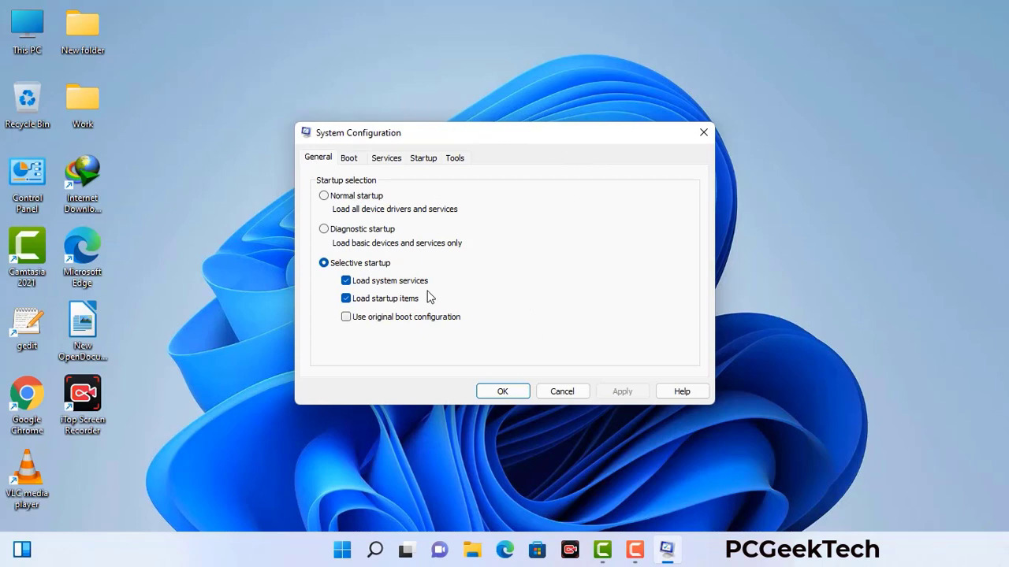
left_click(350, 160)
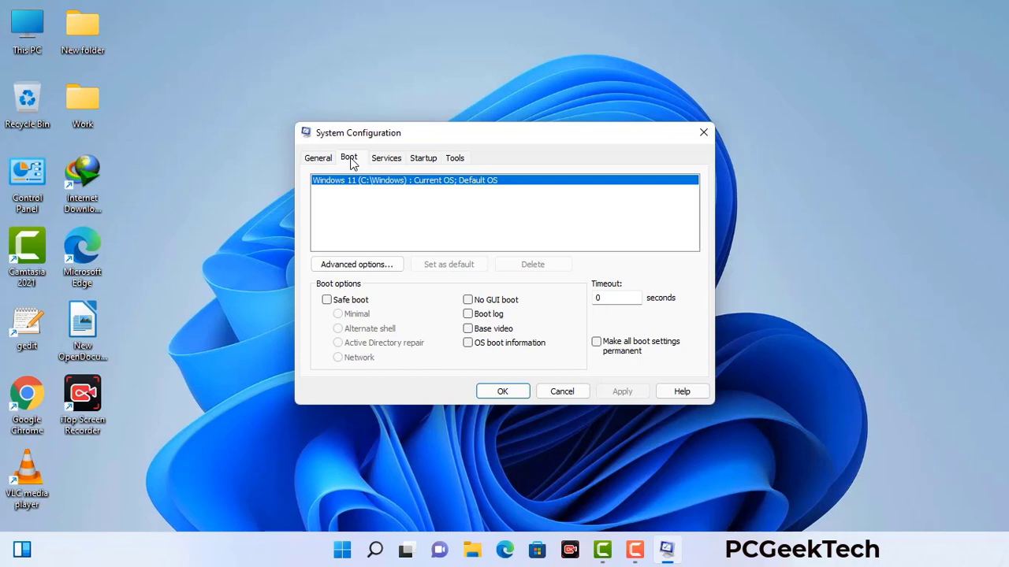
left_click(326, 302)
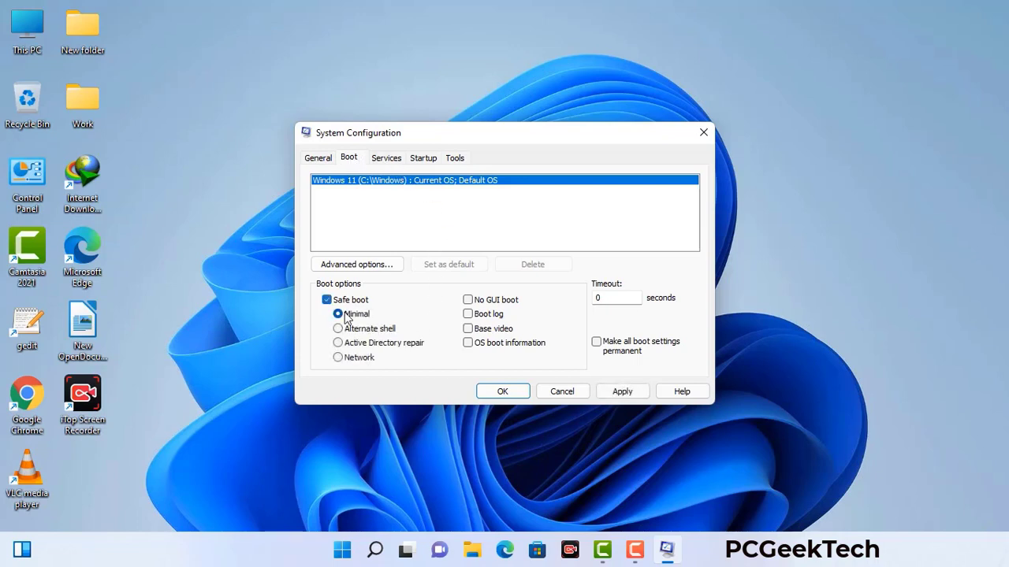
left_click(359, 358)
left_click(621, 392)
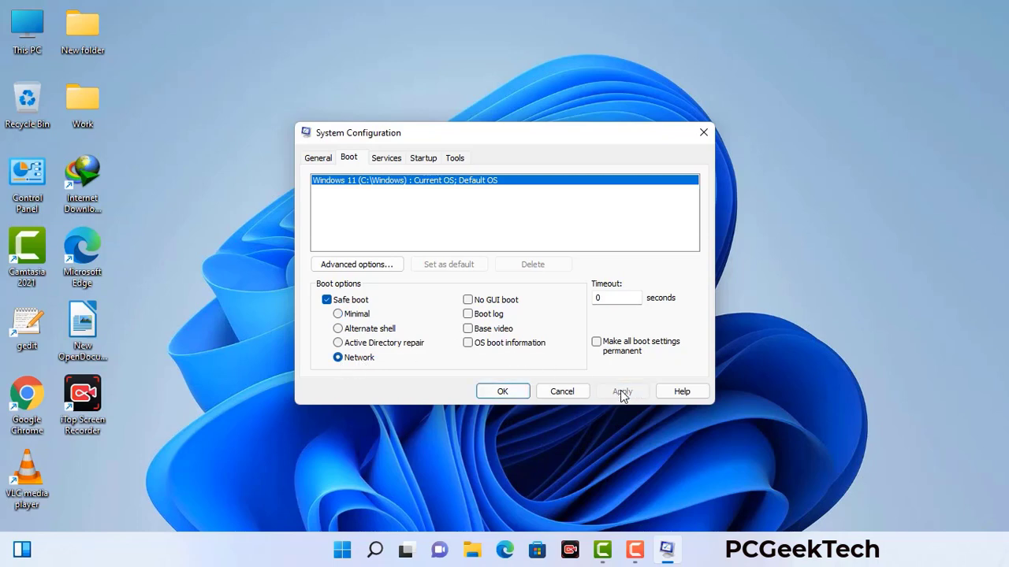
left_click(502, 392)
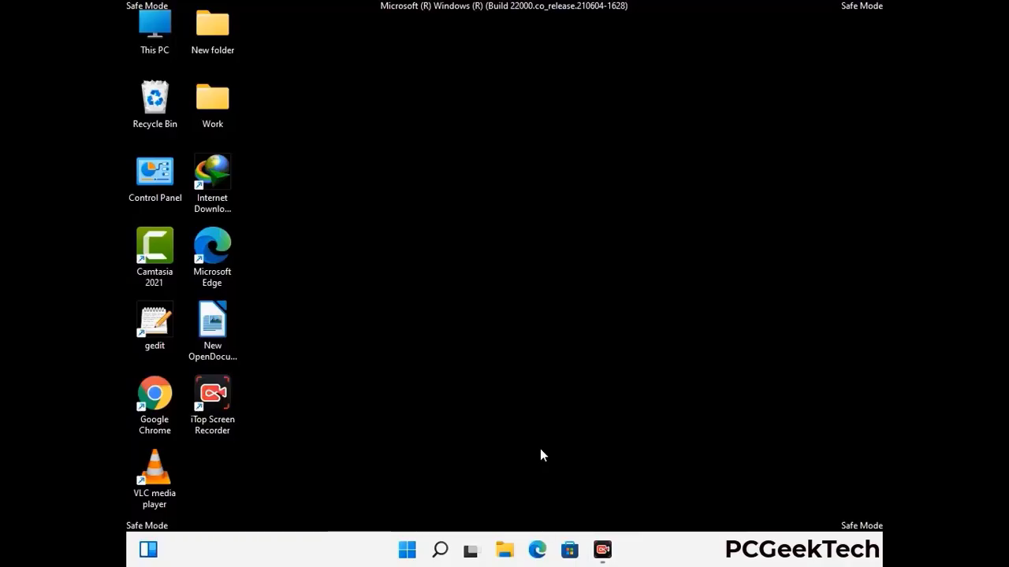
Step: Turn on 'Show hidden files, folders, and drives' in File Explorer Options, then close Control Panel
double_click(155, 189)
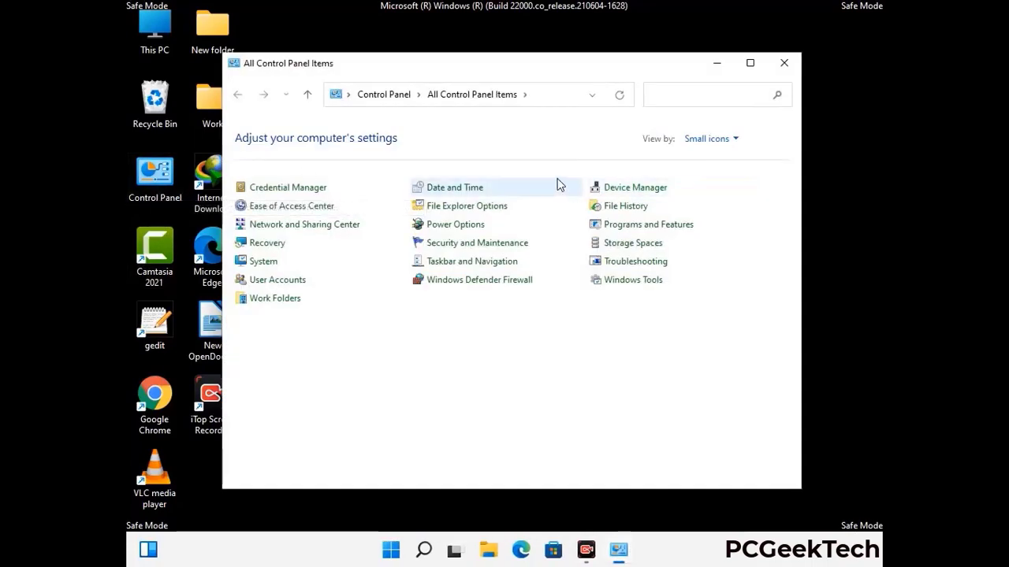
left_click(486, 210)
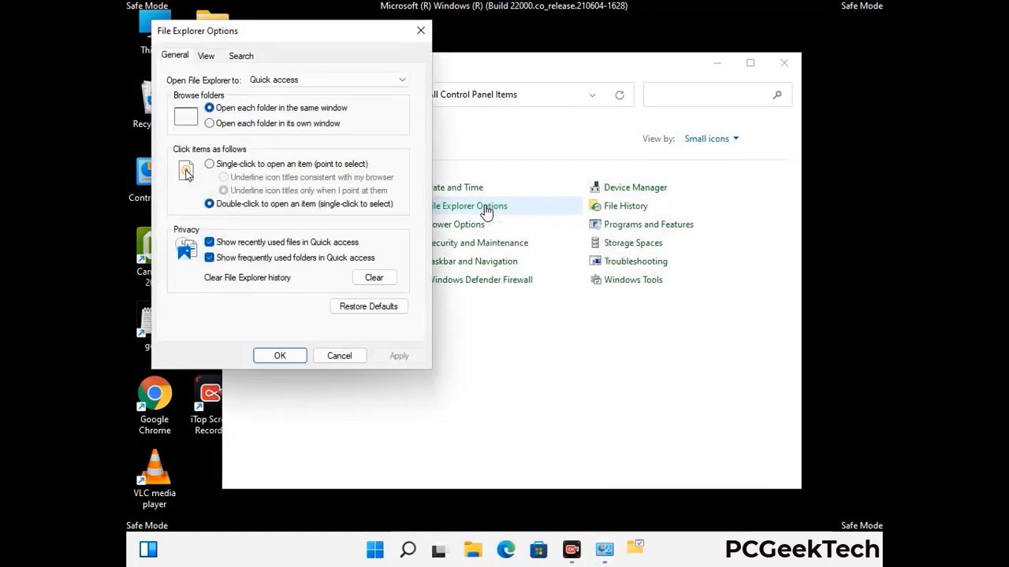
left_click(208, 56)
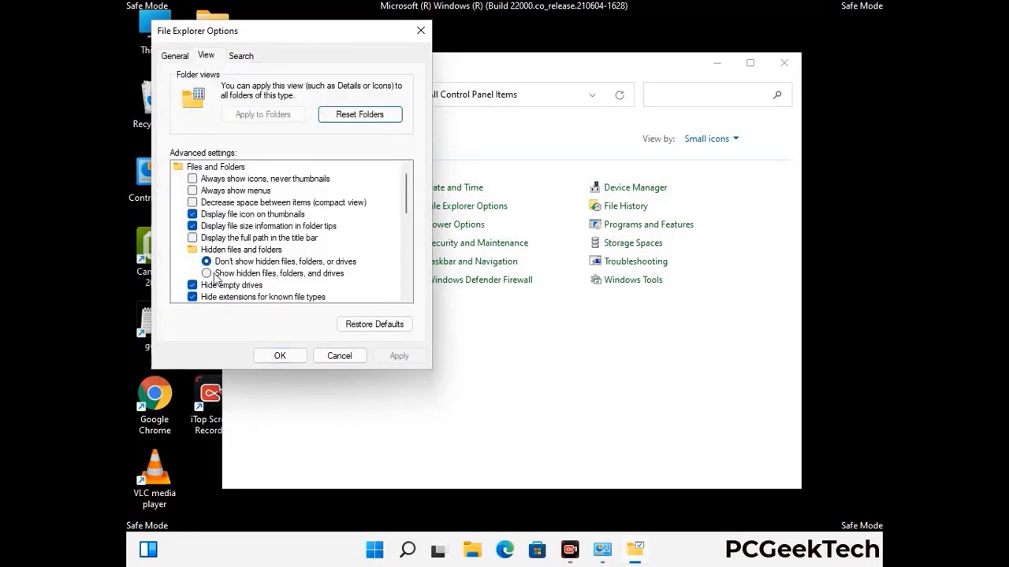
left_click(207, 273)
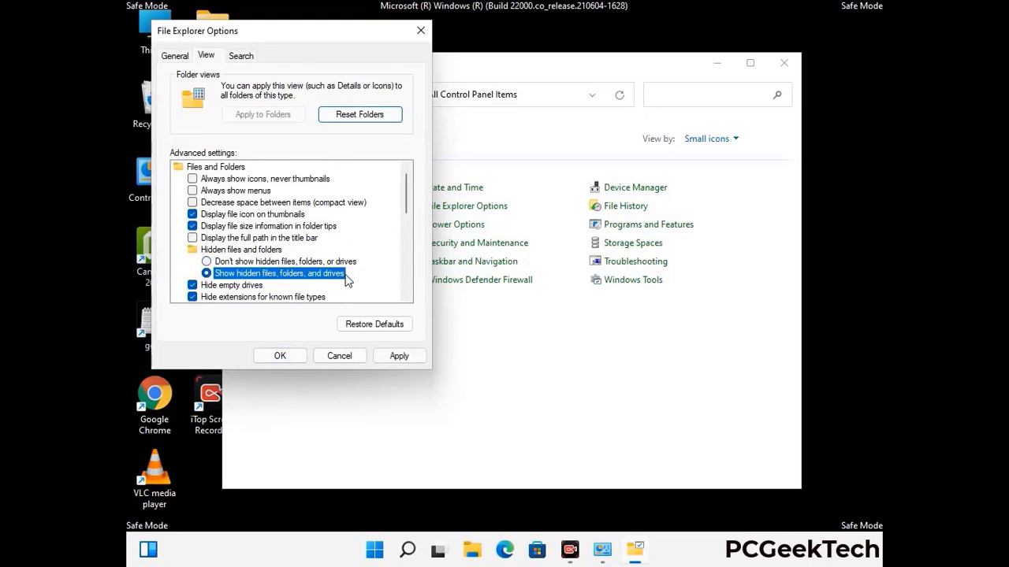
left_click(399, 356)
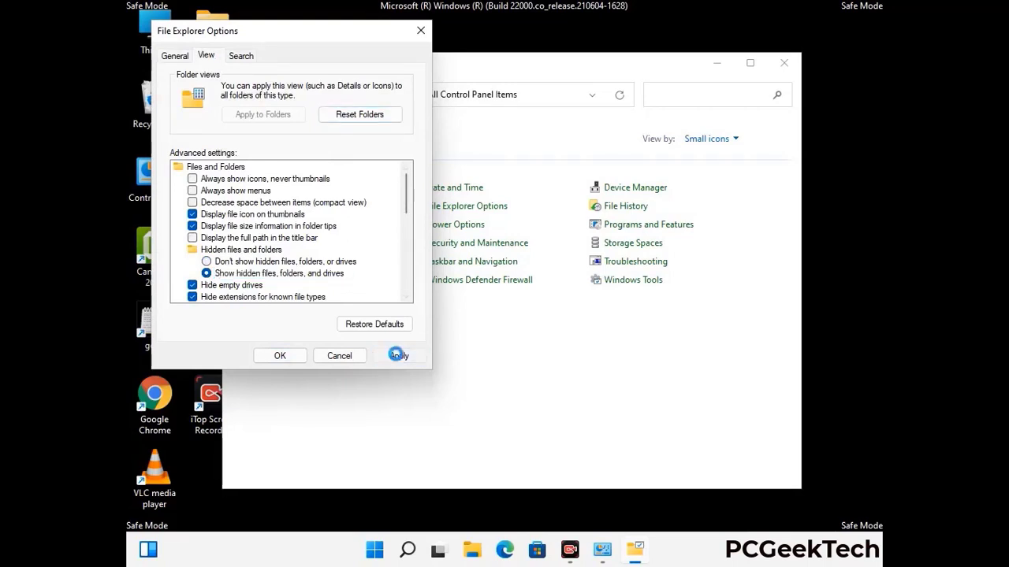
left_click(266, 358)
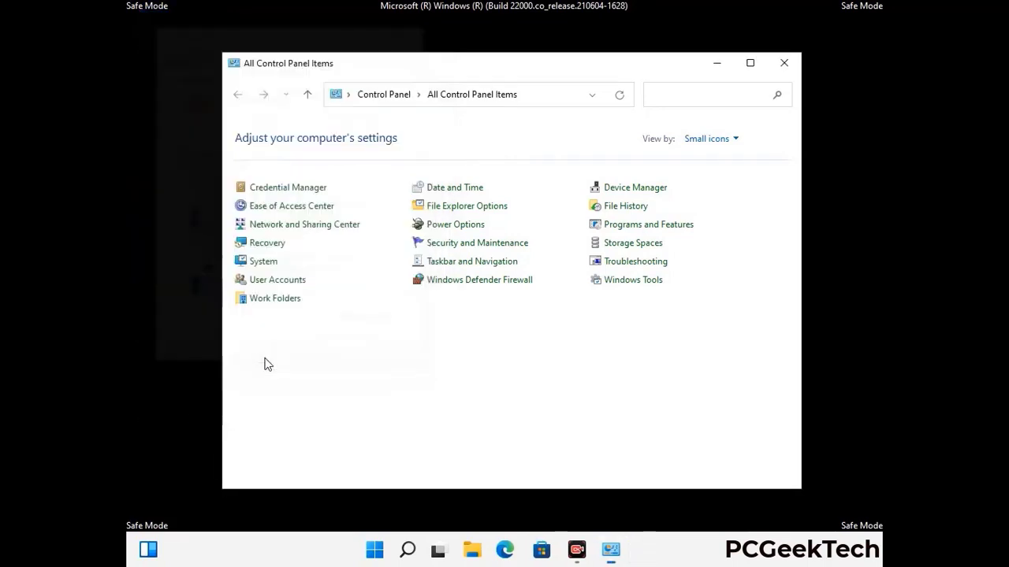
left_click(783, 64)
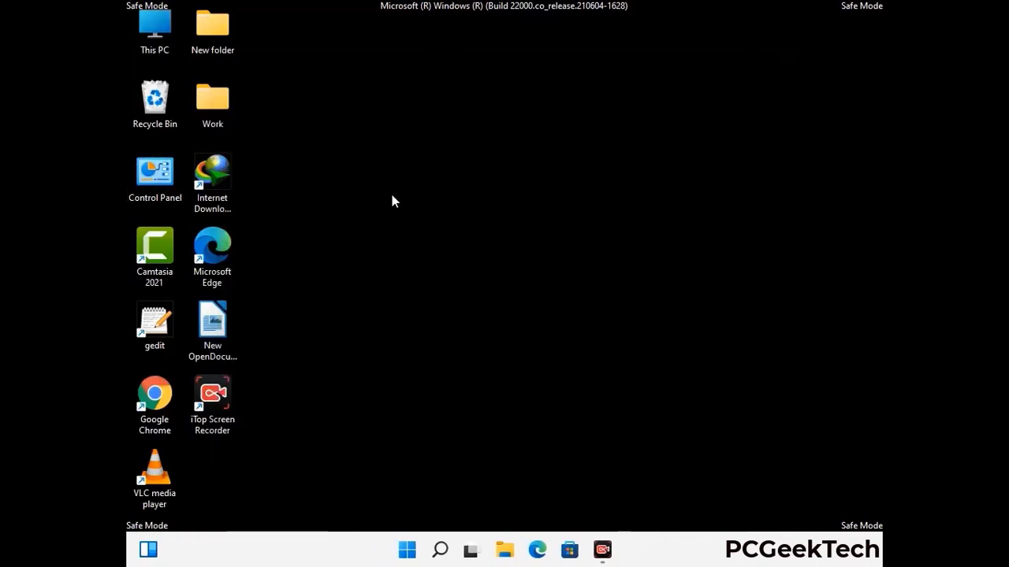
Step: Browse from This PC to C:\Windows\System32\drivers\etc and select the hosts file
double_click(150, 49)
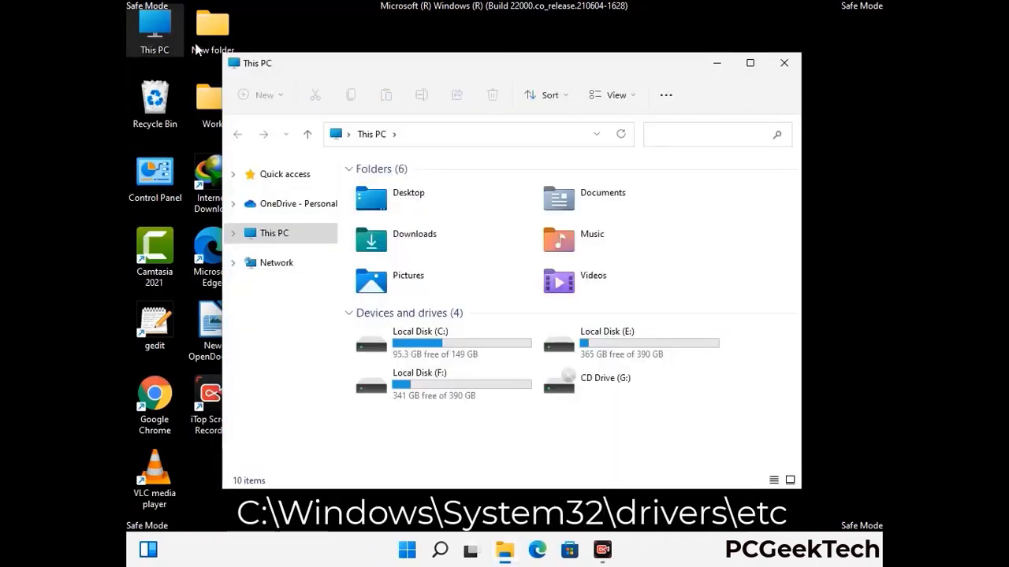
double_click(441, 345)
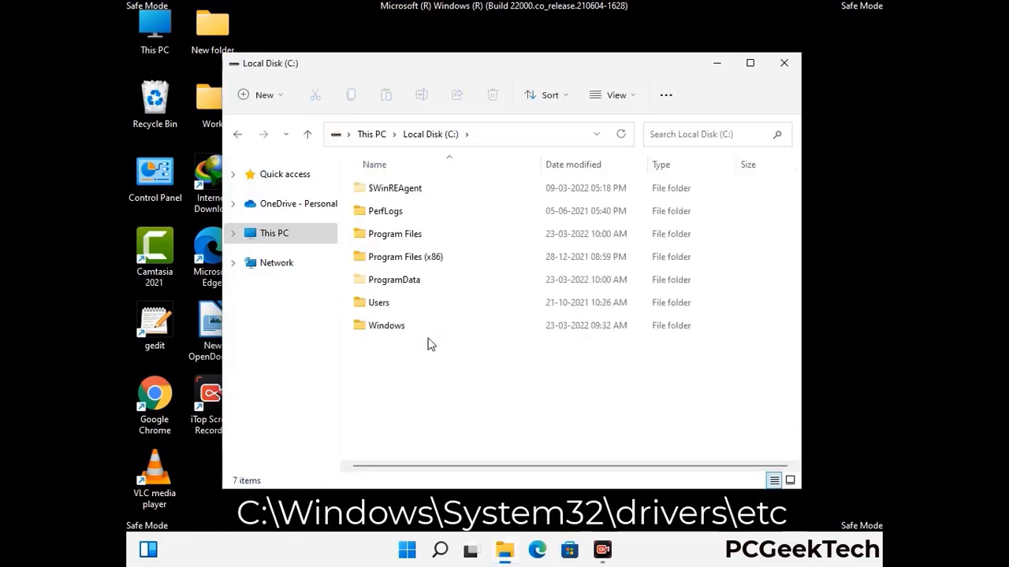
double_click(378, 331)
scroll(505, 334, "down", 5)
scroll(498, 341, "down", 12)
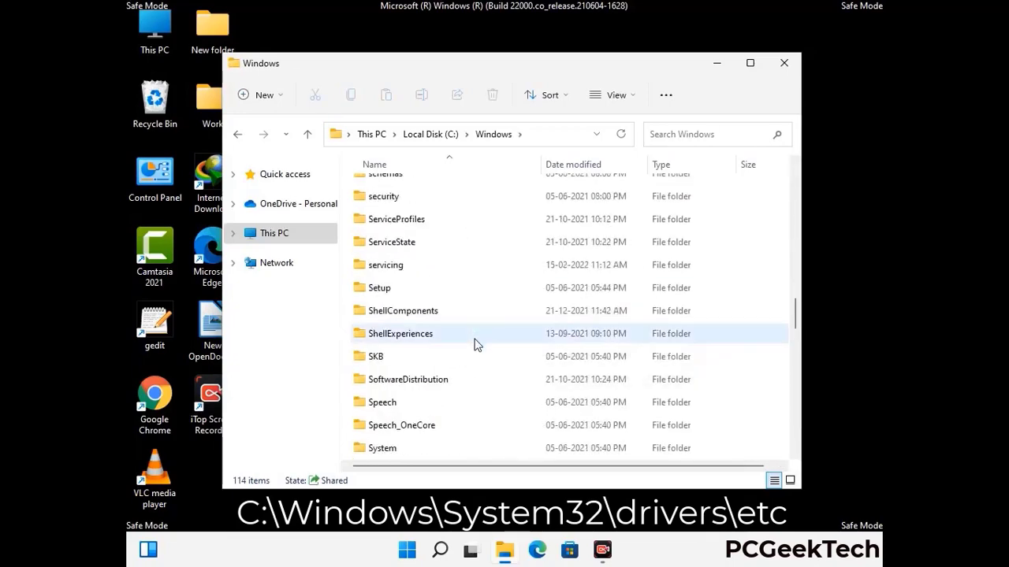
scroll(473, 355, "down", 2)
double_click(384, 333)
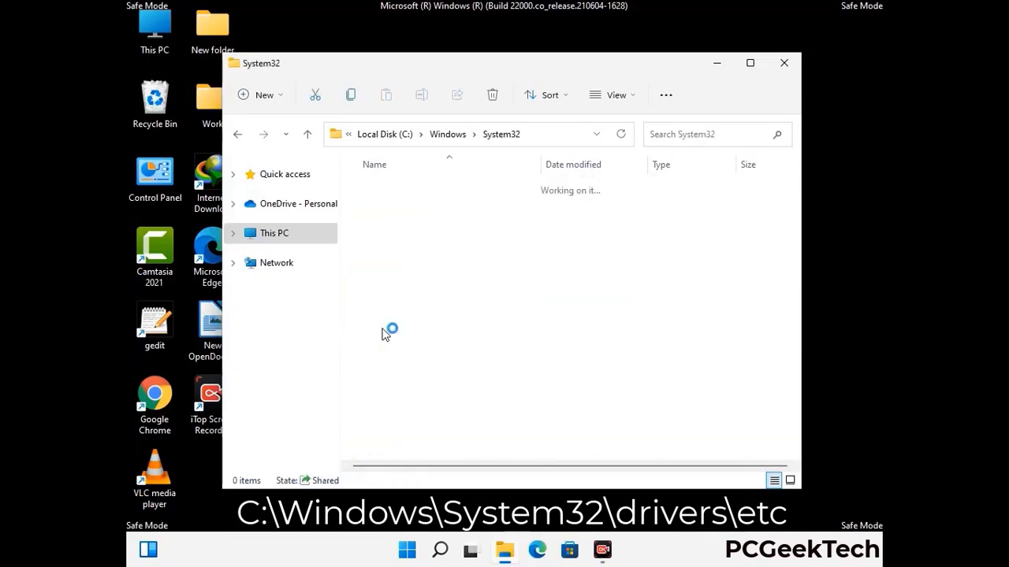
scroll(434, 343, "down", 5)
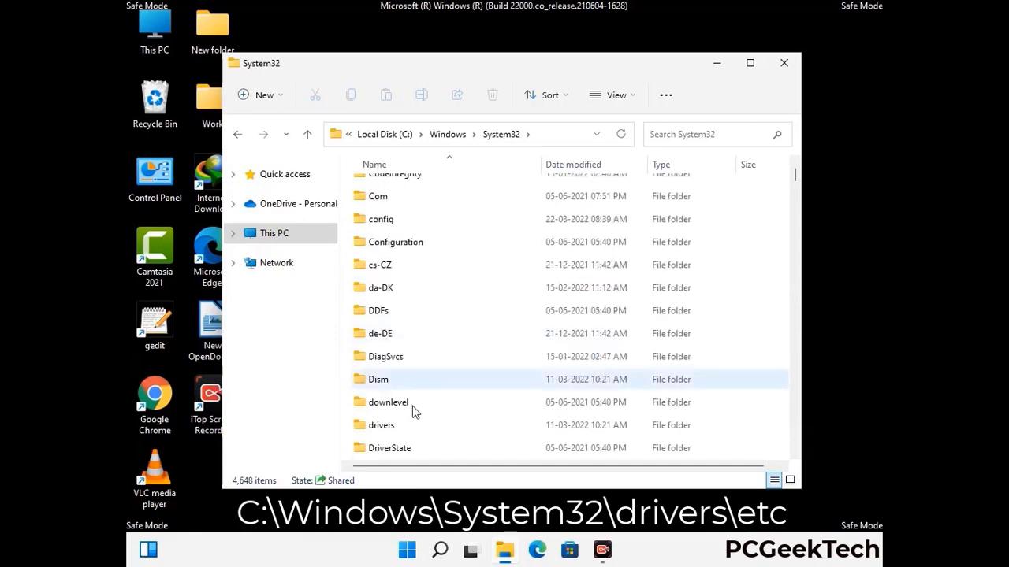
double_click(390, 430)
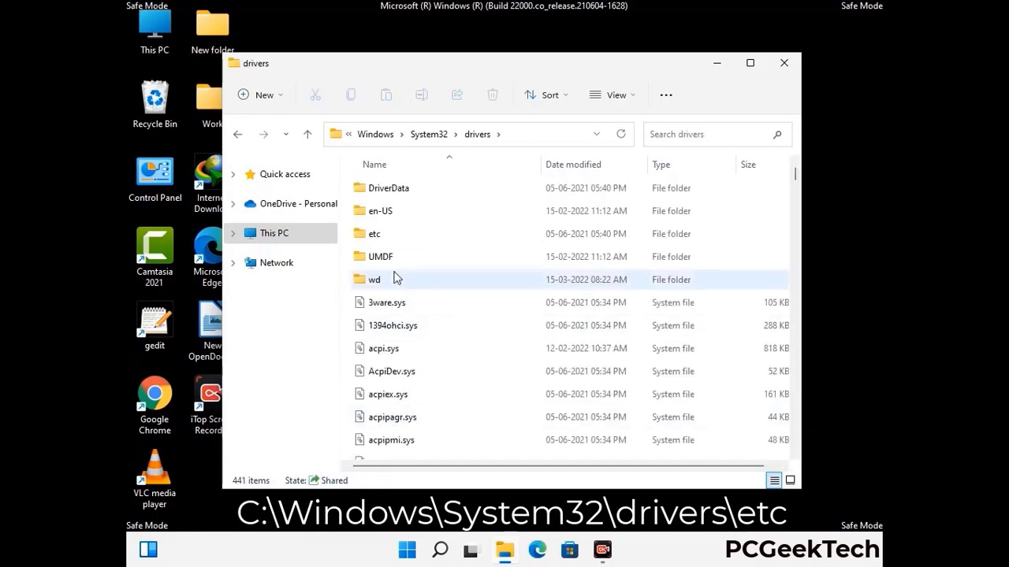
double_click(376, 234)
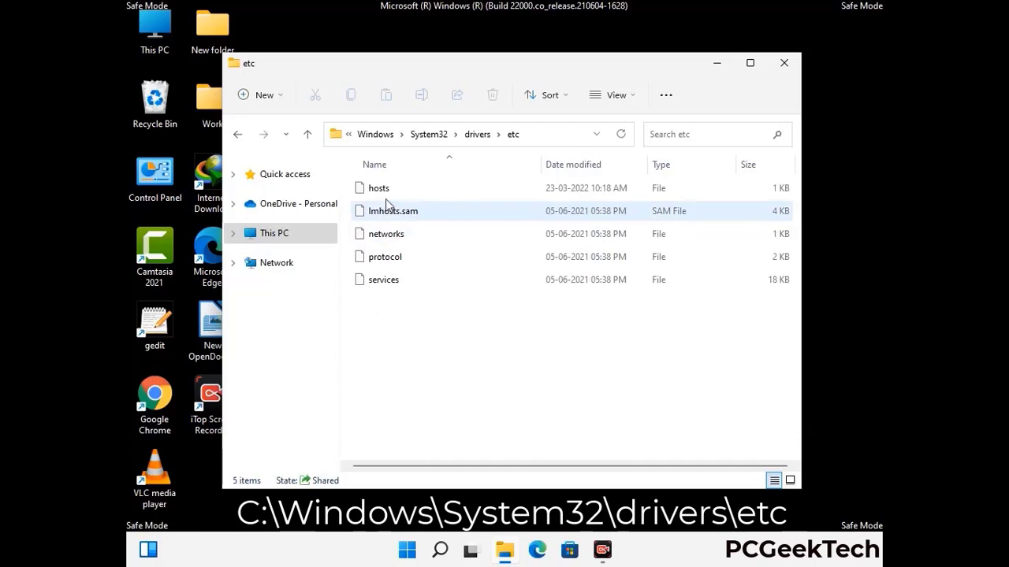
left_click(382, 190)
Step: Open hosts in Notepad and add an empty line after the last localhost entry
double_click(386, 197)
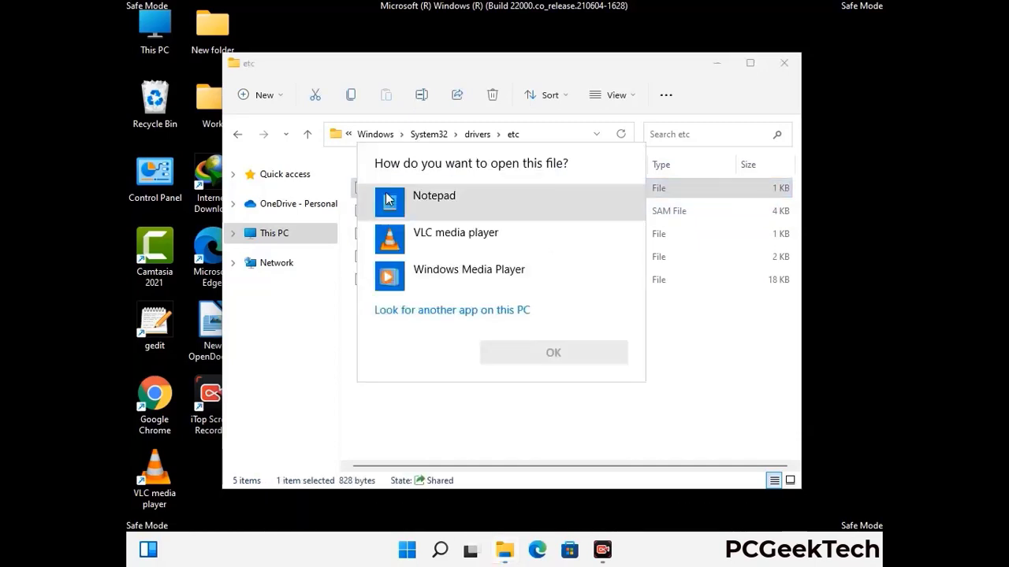
left_click(455, 202)
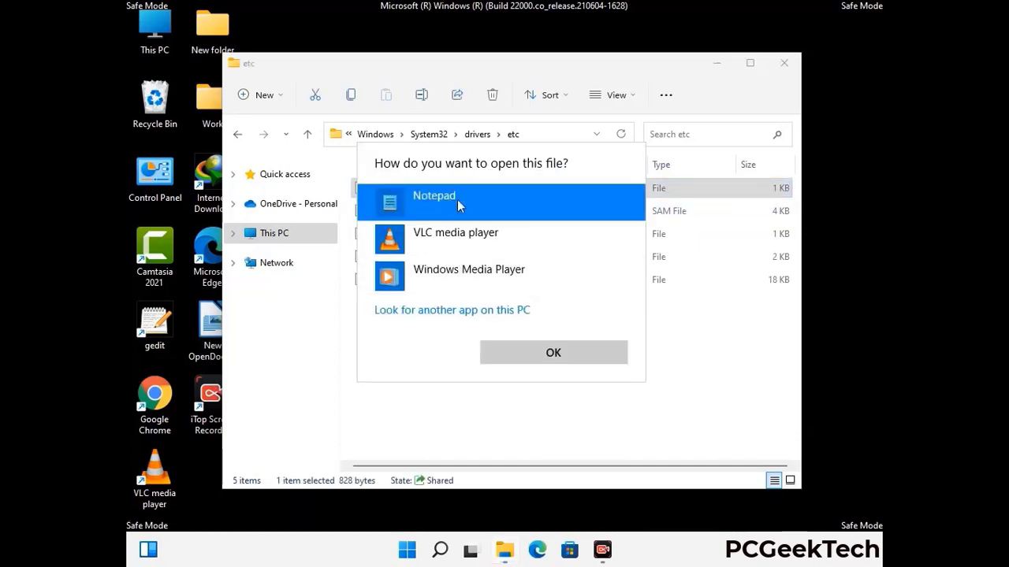
left_click(554, 353)
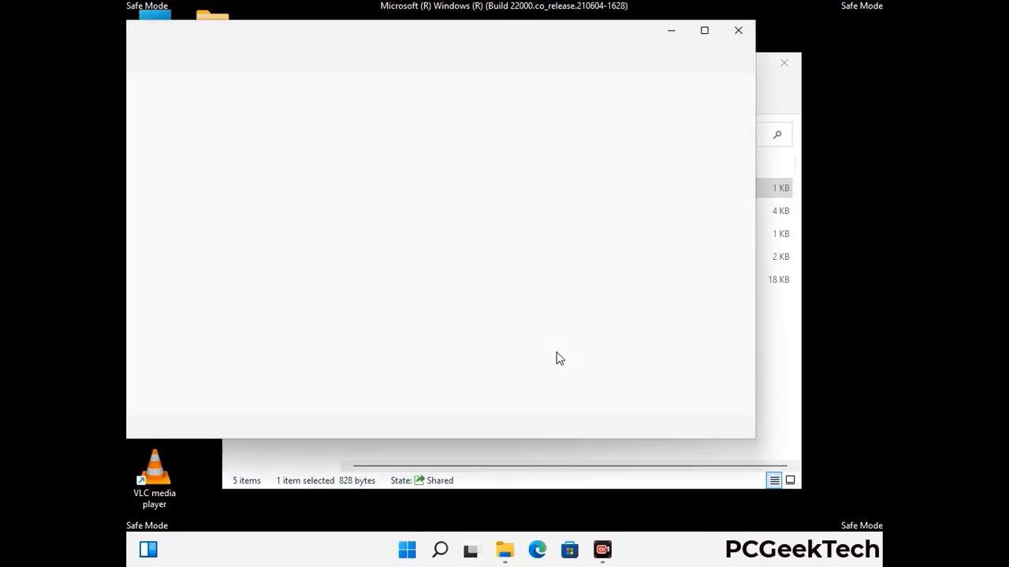
left_click_drag(482, 40, 526, 45)
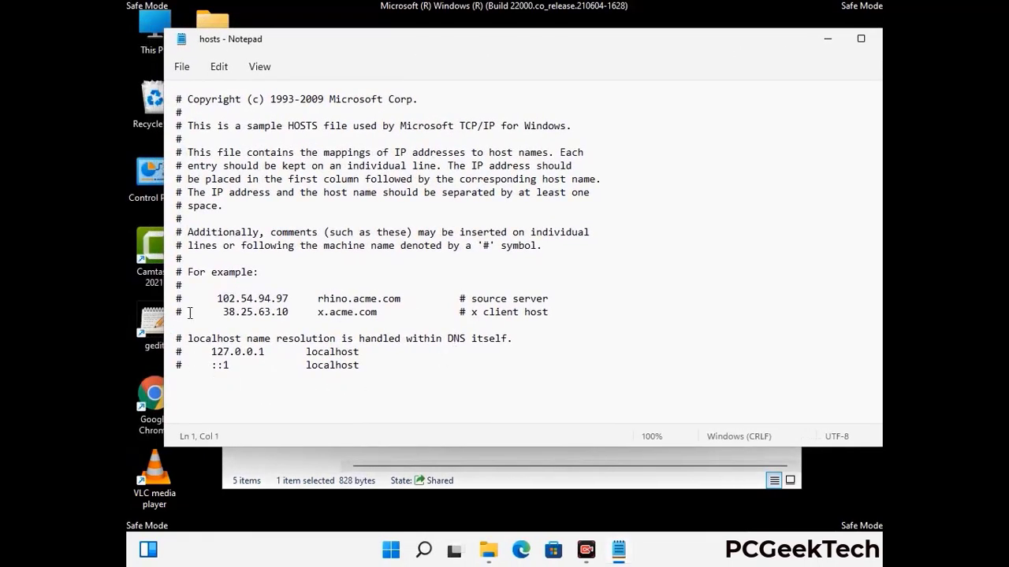
left_click(378, 371)
key("Return")
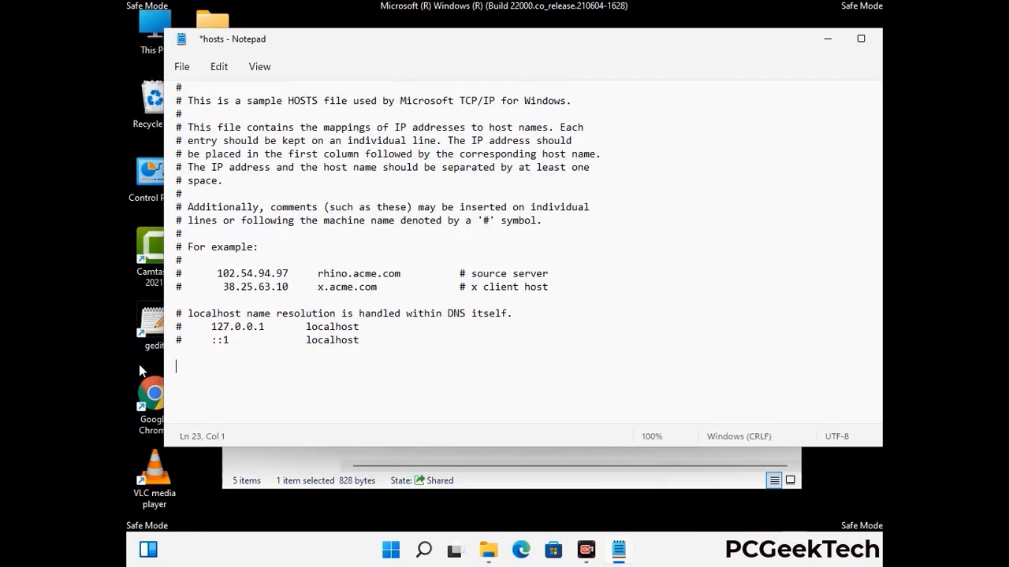
Step: Save the hosts file, then close Notepad and the etc folder window
left_click(181, 67)
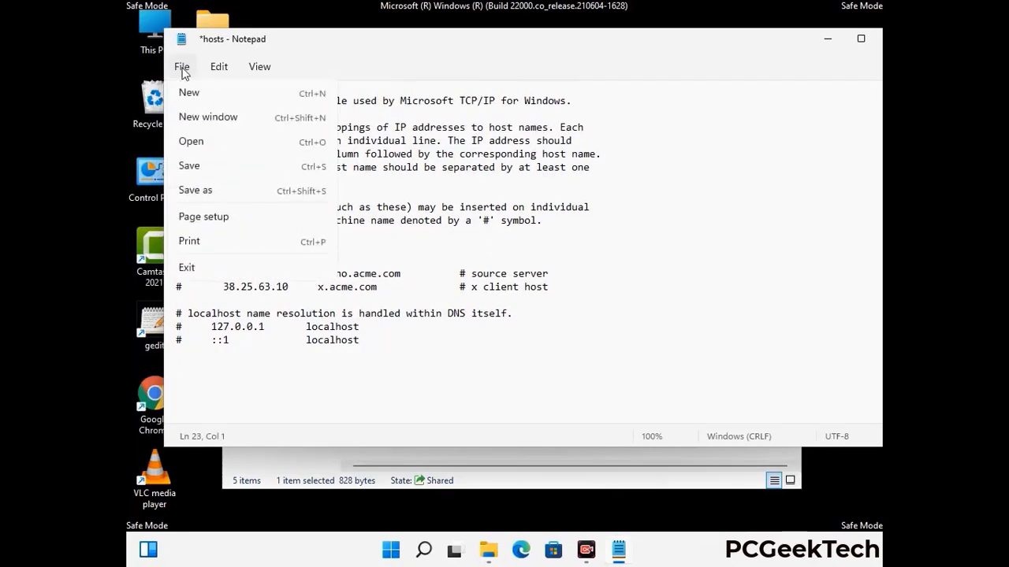
left_click(189, 167)
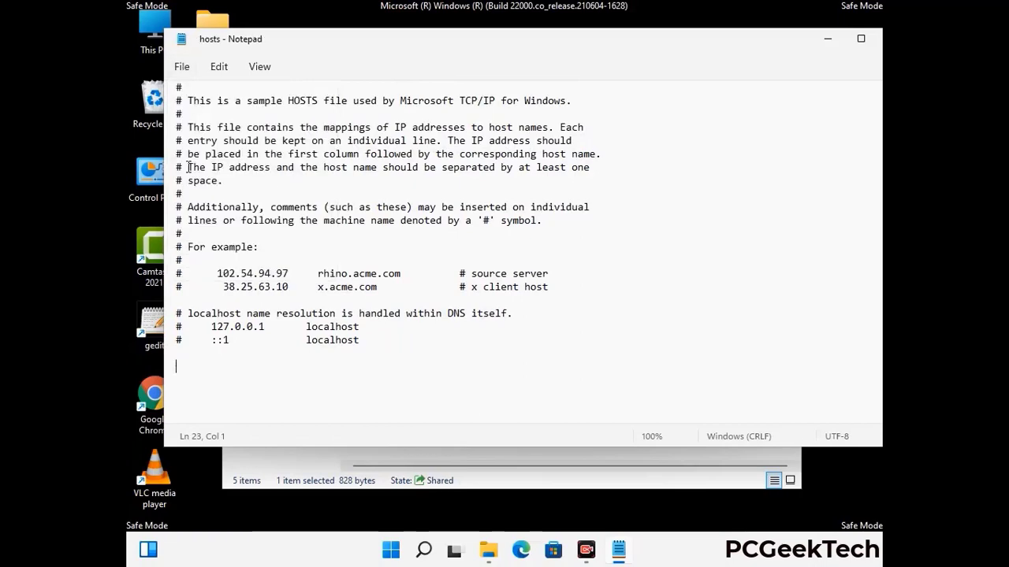
left_click_drag(761, 45, 645, 47)
left_click(777, 44)
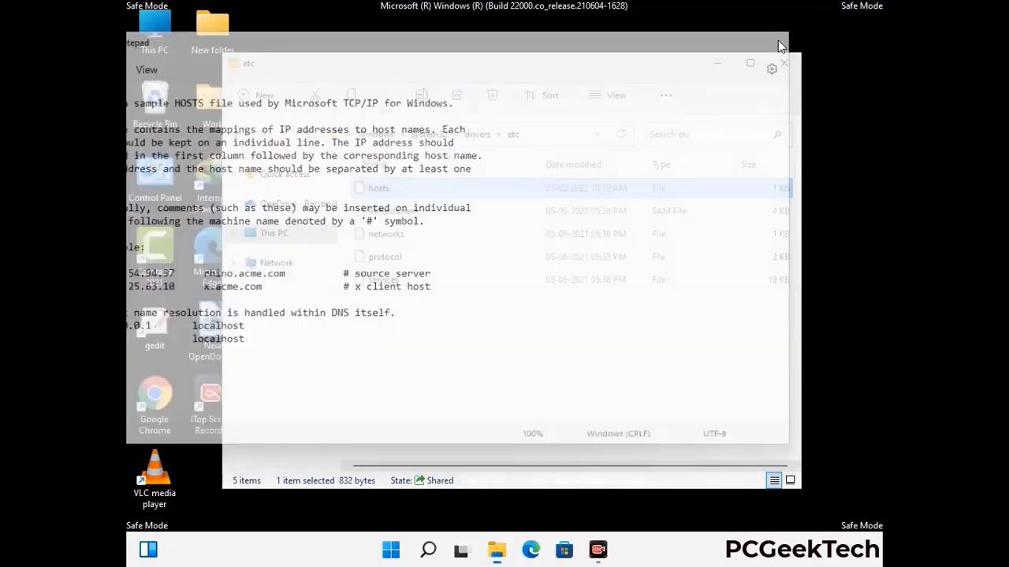
left_click(785, 61)
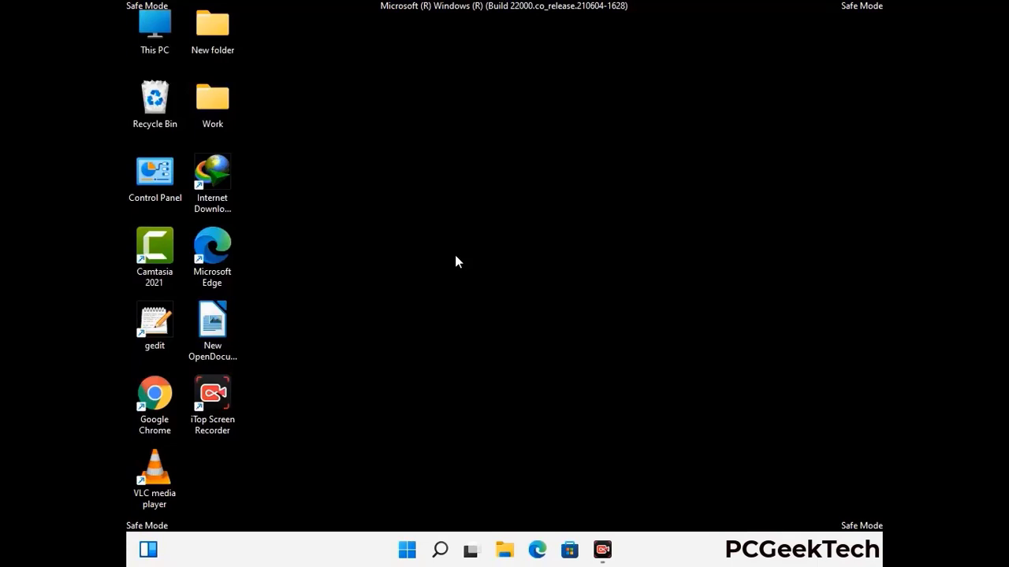
Step: Run %appdata% from the Run dialog to open the Roaming folder
key("super+r")
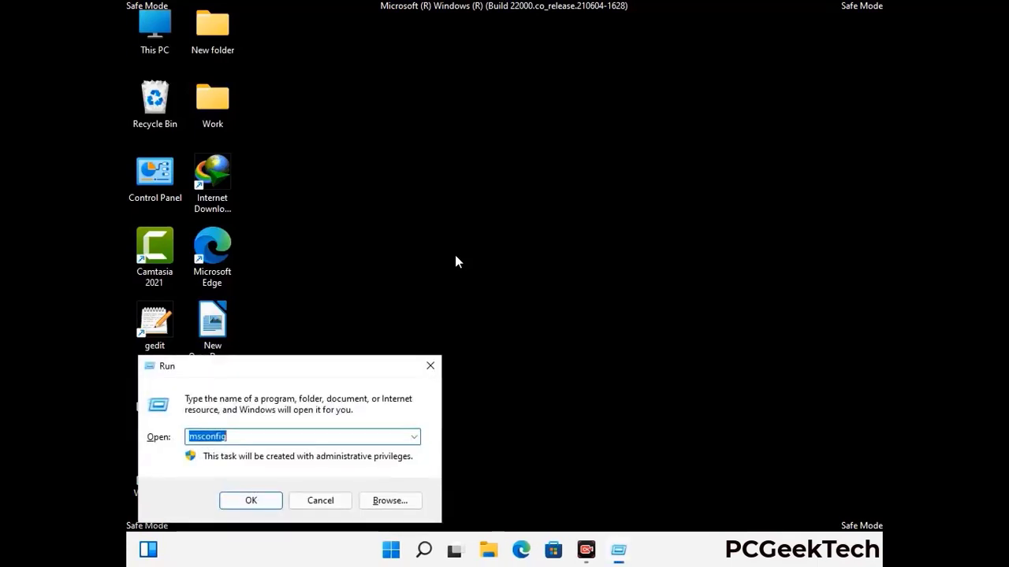
left_click_drag(288, 362, 469, 156)
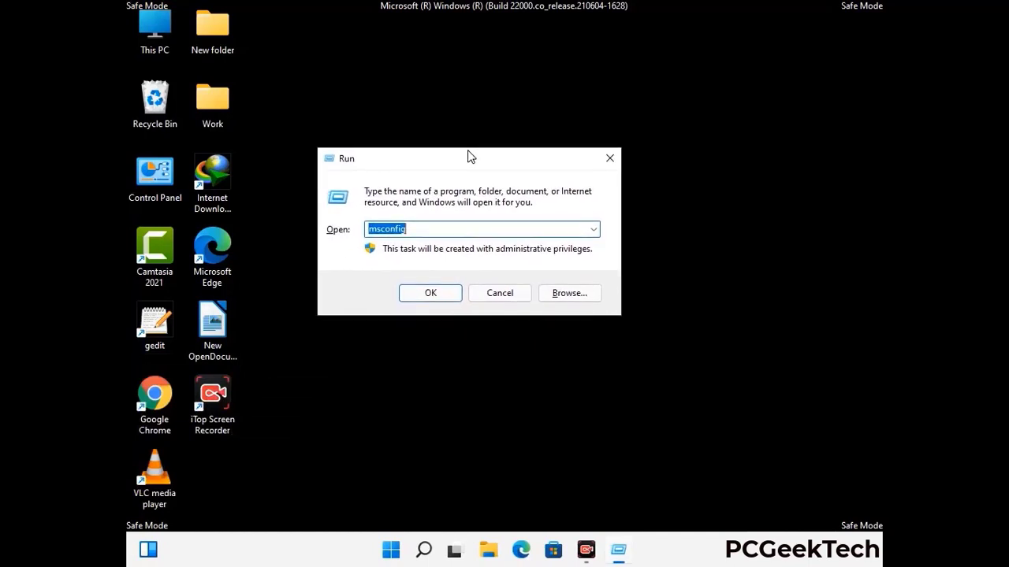
type("%")
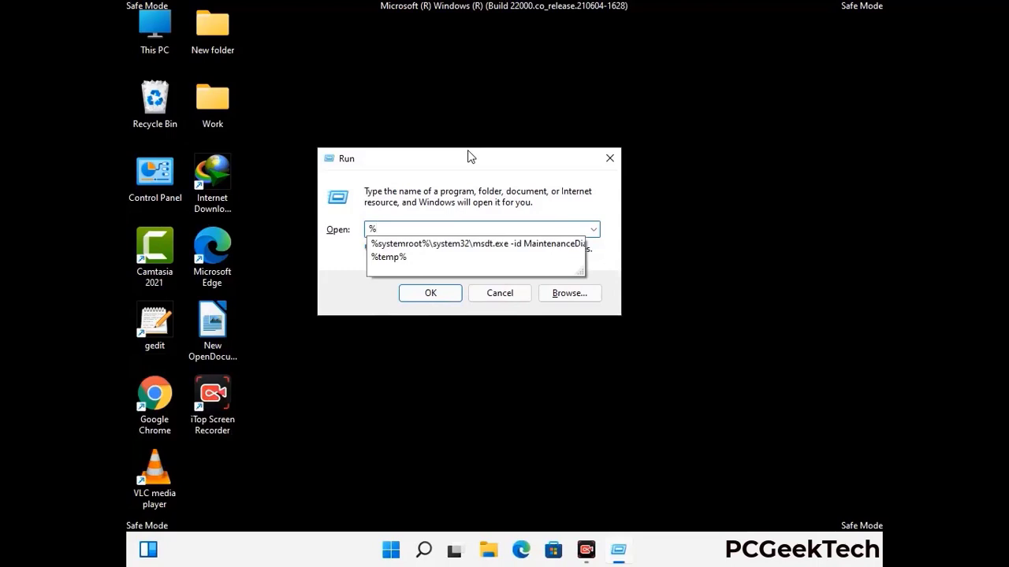
type("appdata%")
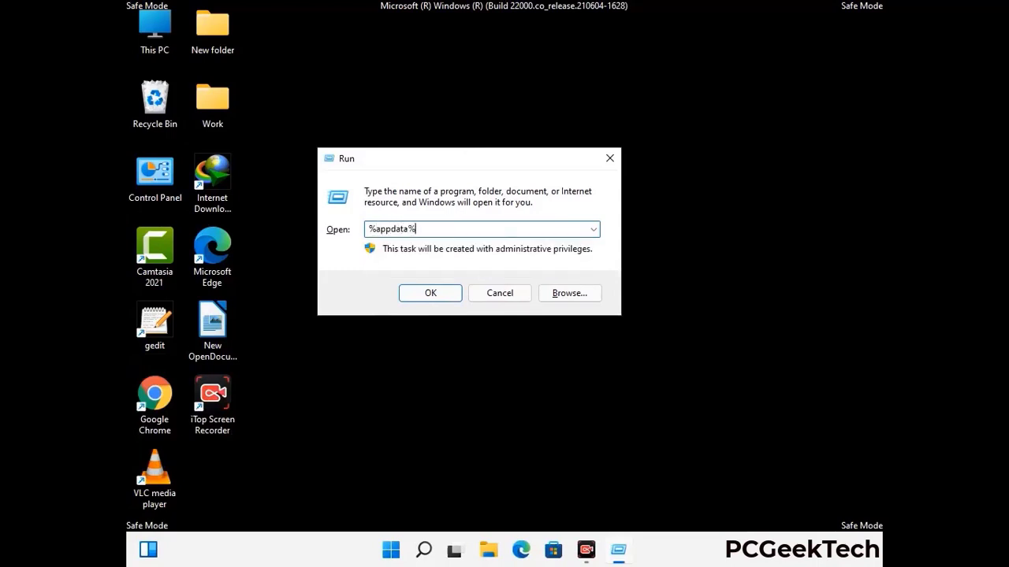
key("Return")
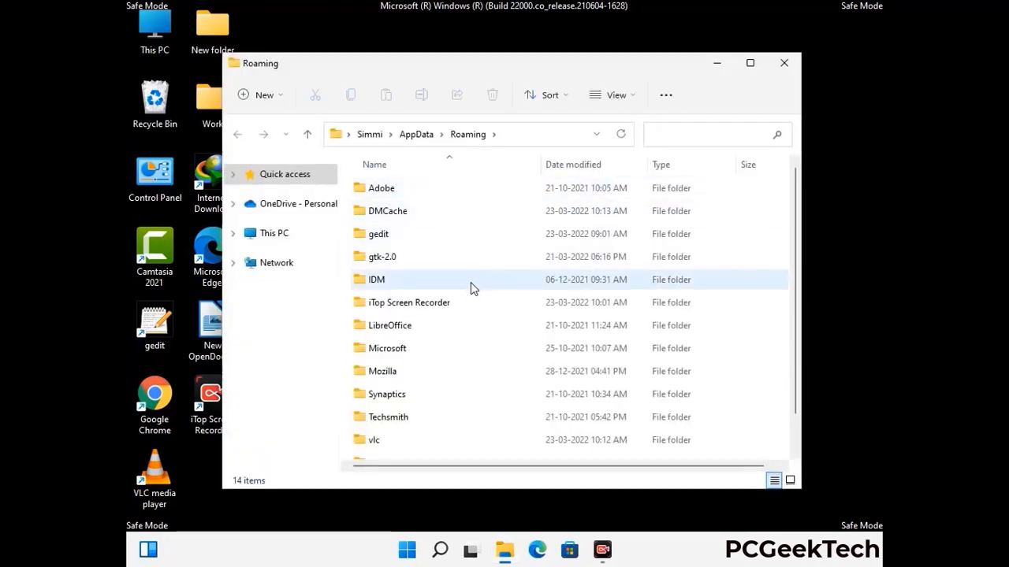
Step: Delete the Zoom folder, leaving 13 items, and close the Roaming window
scroll(476, 283, "down", 1)
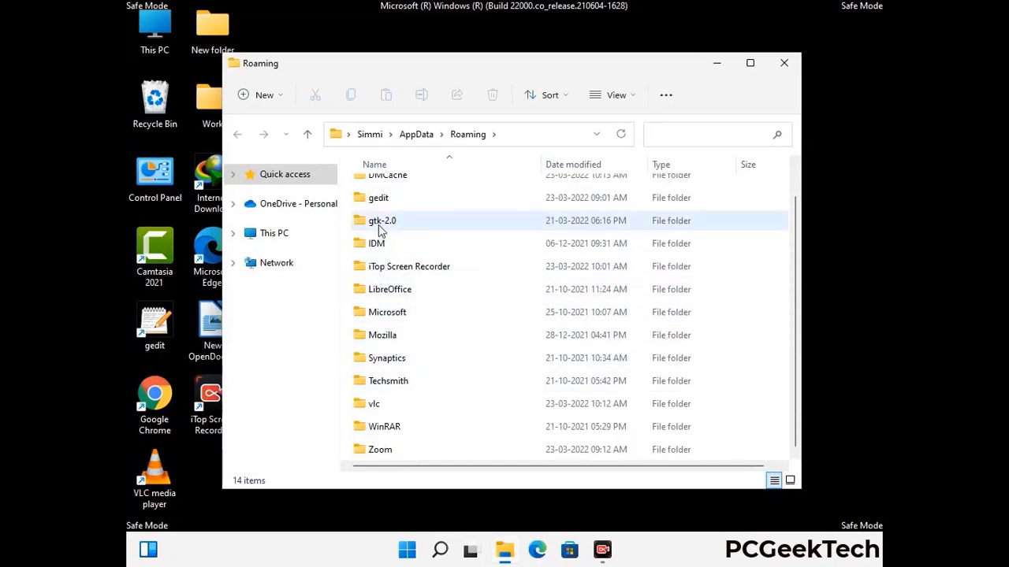
scroll(379, 236, "up", 1)
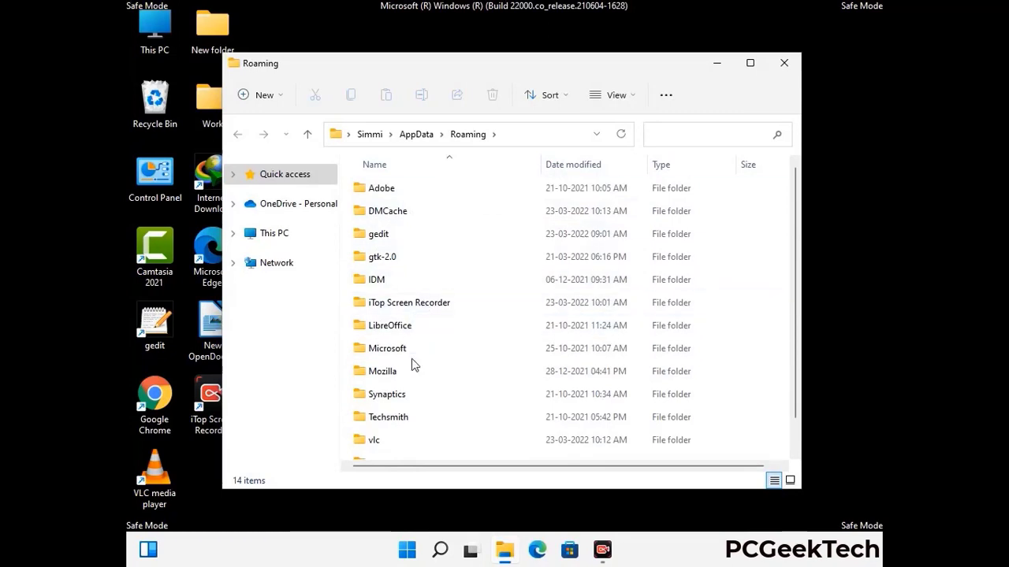
scroll(418, 394, "down", 1)
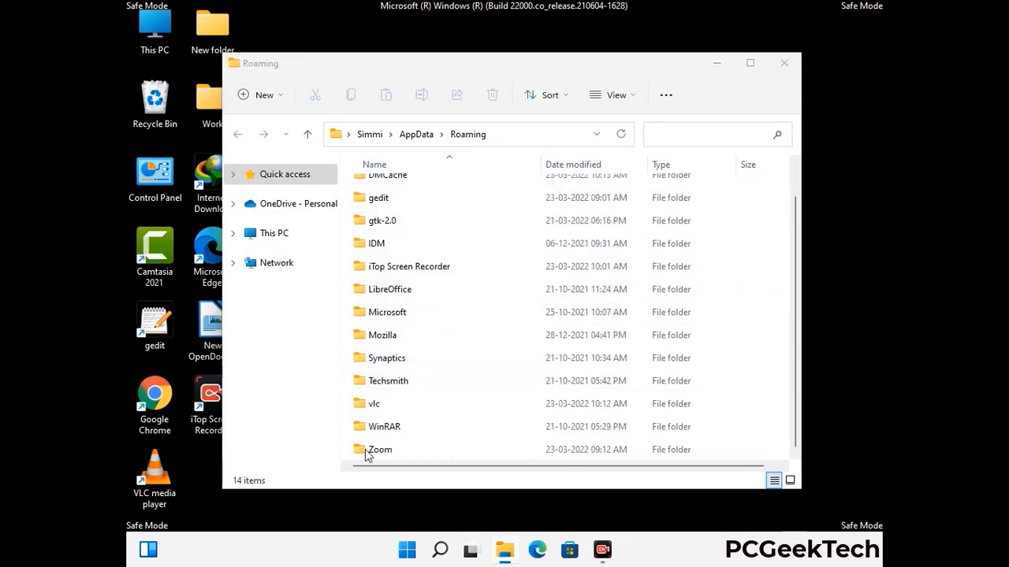
left_click(564, 446)
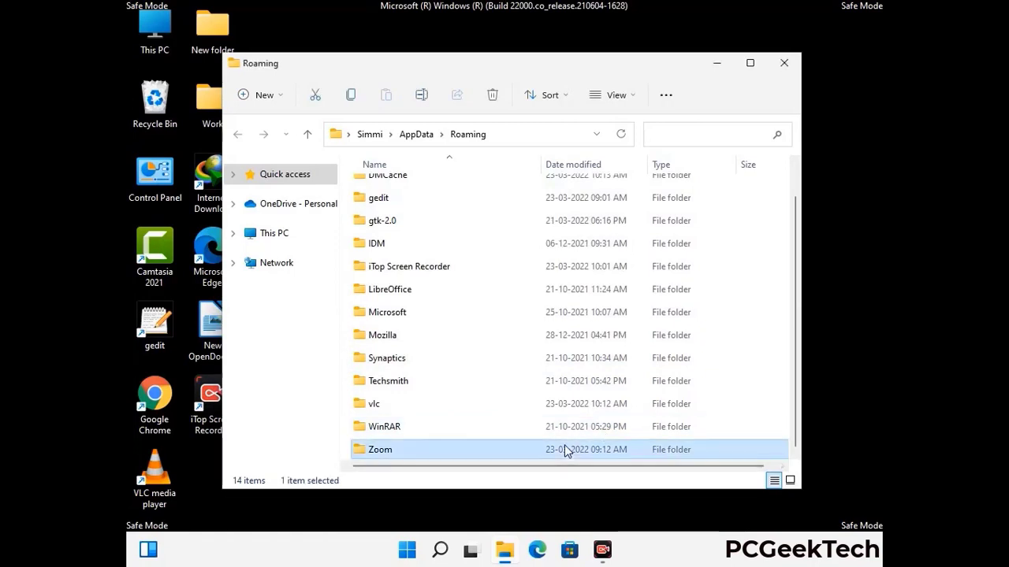
left_click(498, 99)
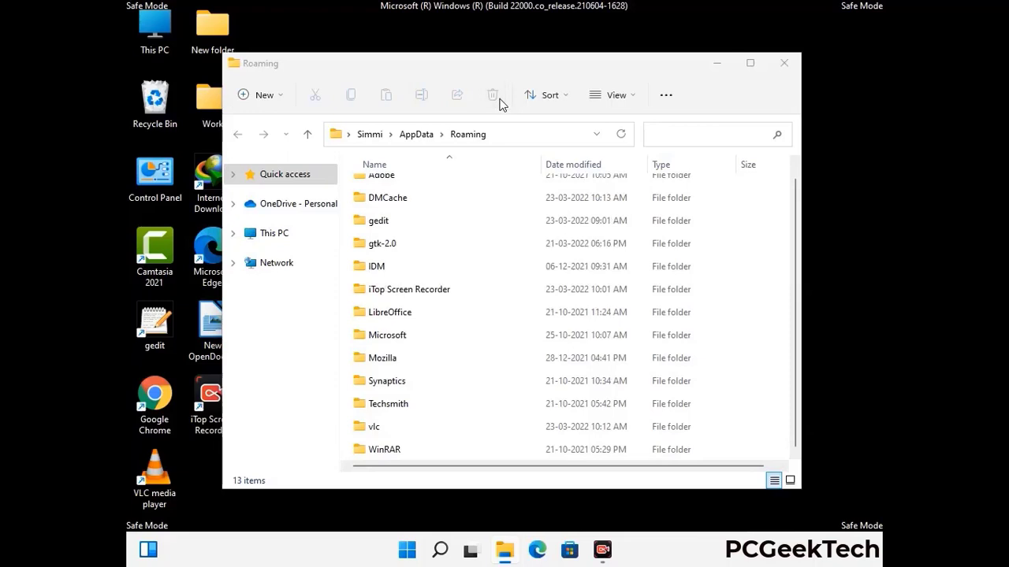
left_click(783, 66)
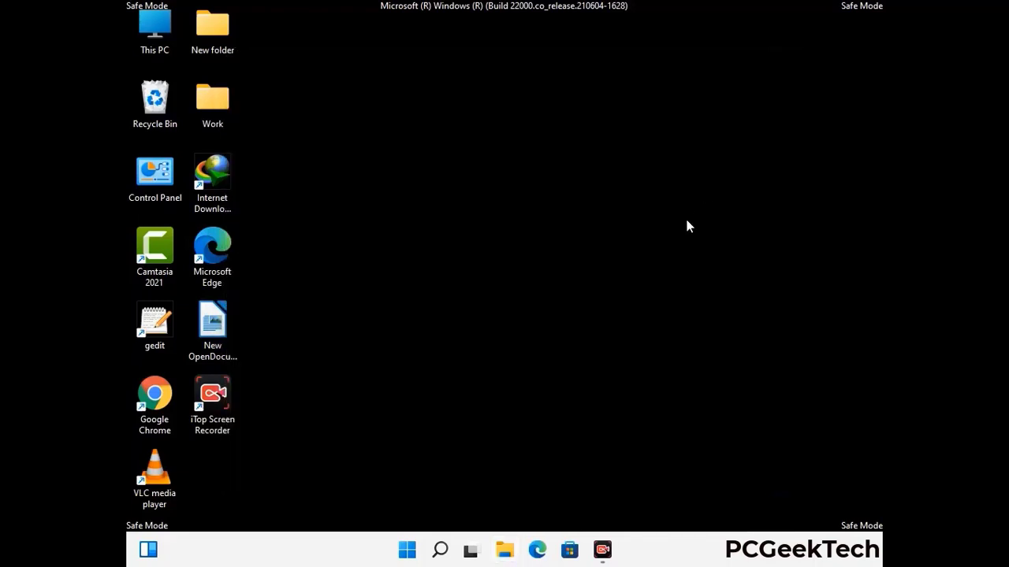
Step: Run %LocalAppData% from the Run dialog to open the Local folder
key("super+r")
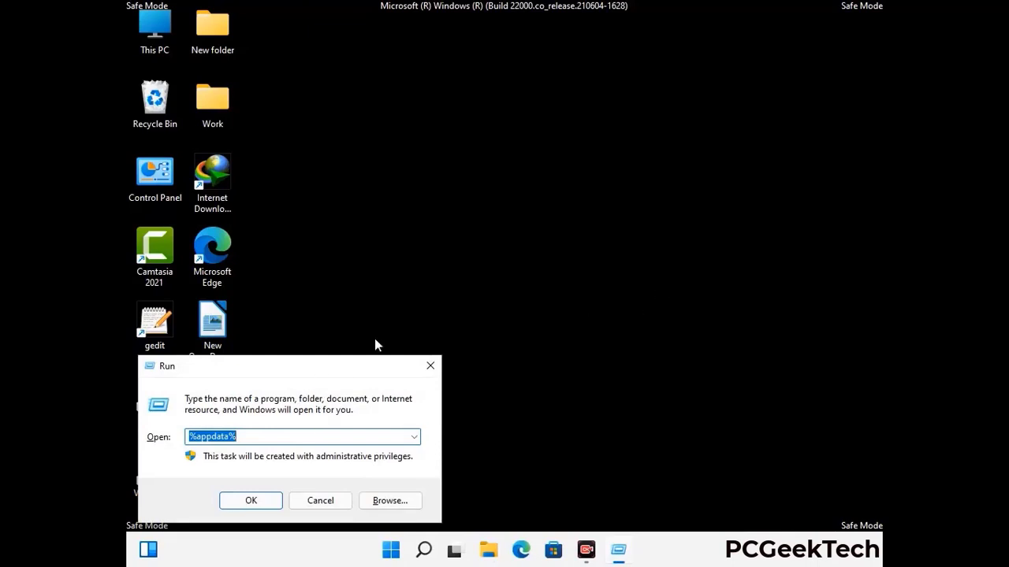
left_click_drag(315, 374, 528, 199)
type("%Local")
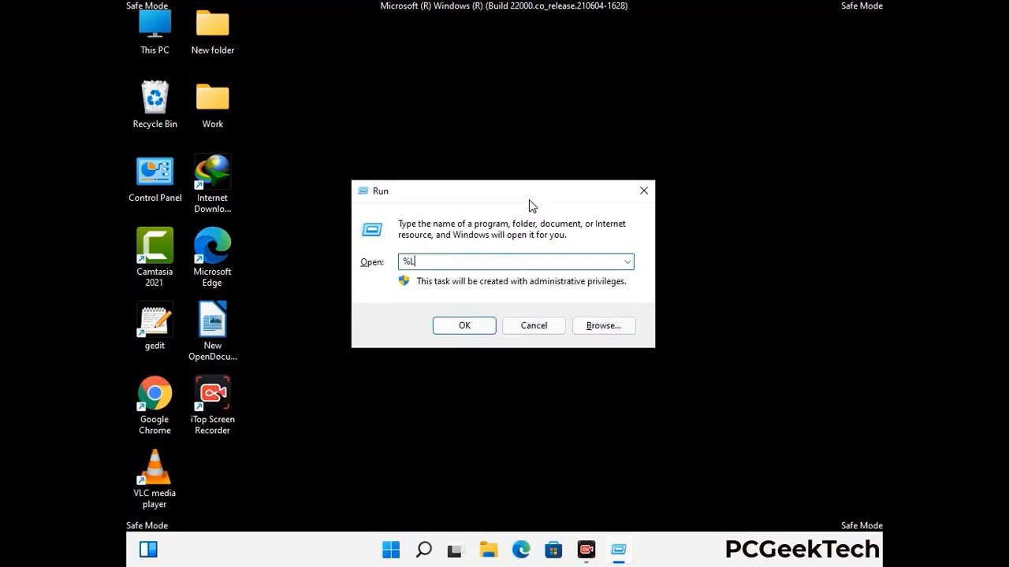
type("App")
key("Return")
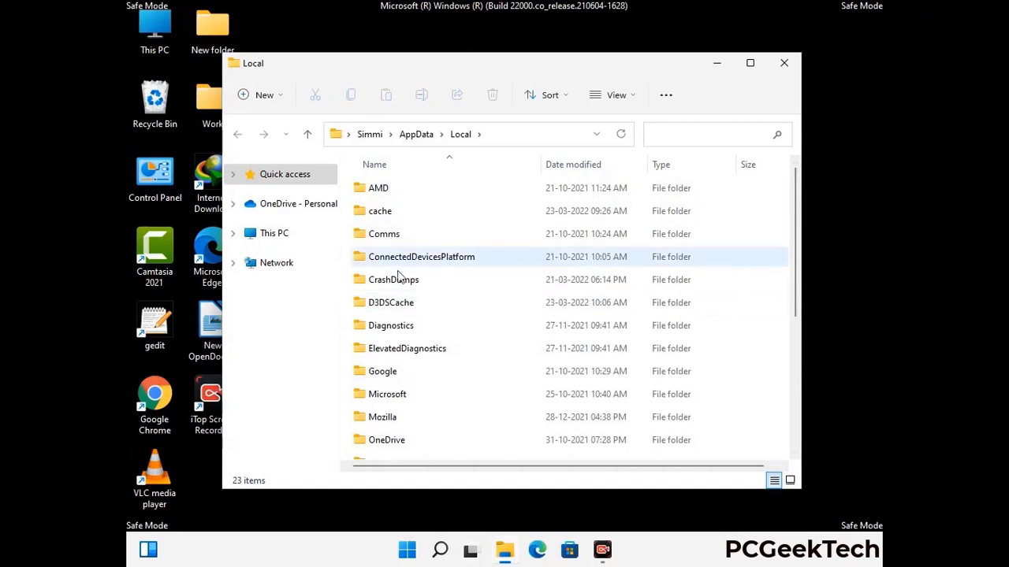
Step: Delete the Mozilla folder, leaving 22 items, and close the Local window
scroll(421, 354, "down", 1)
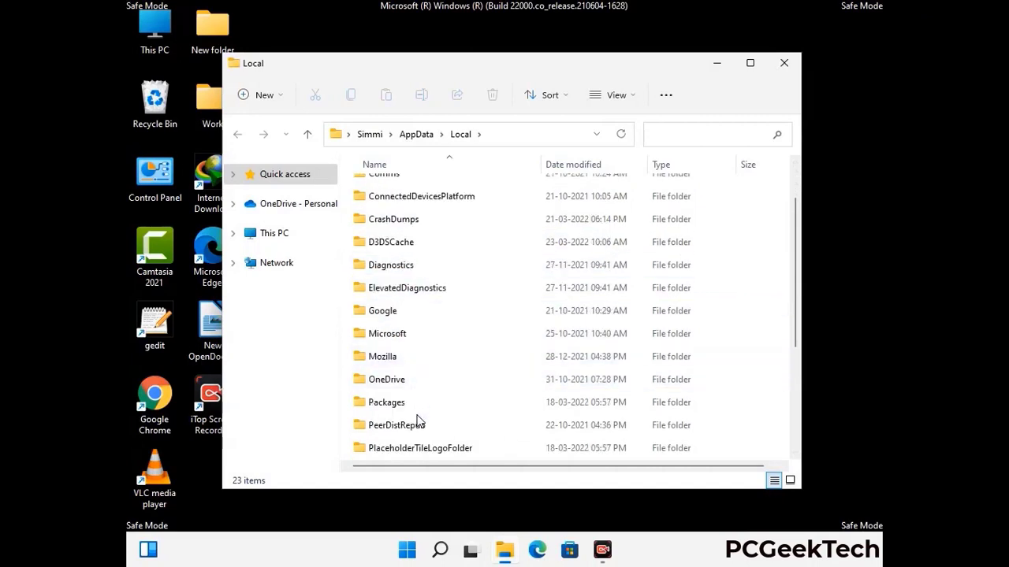
left_click(394, 360)
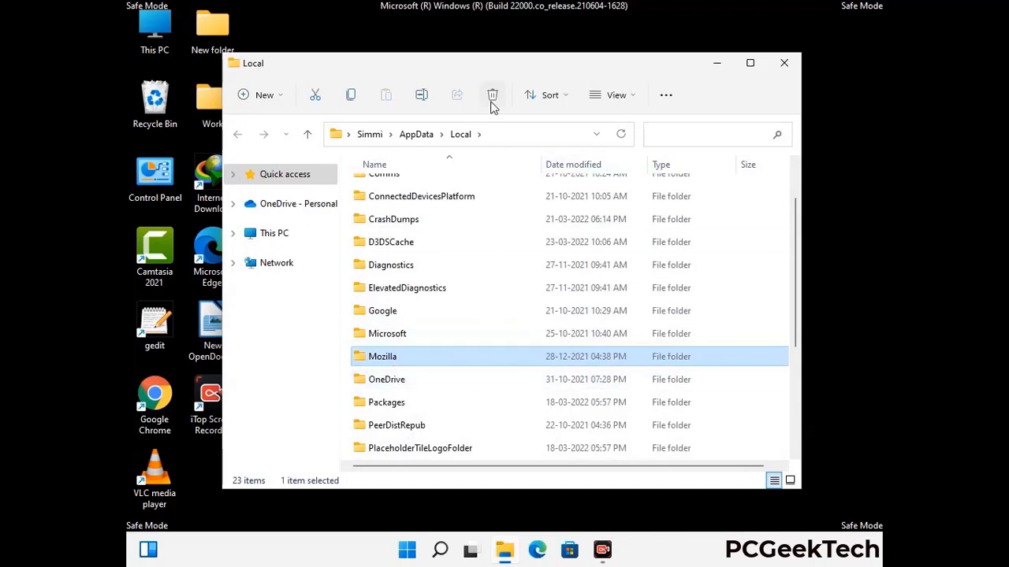
left_click(492, 97)
left_click(491, 96)
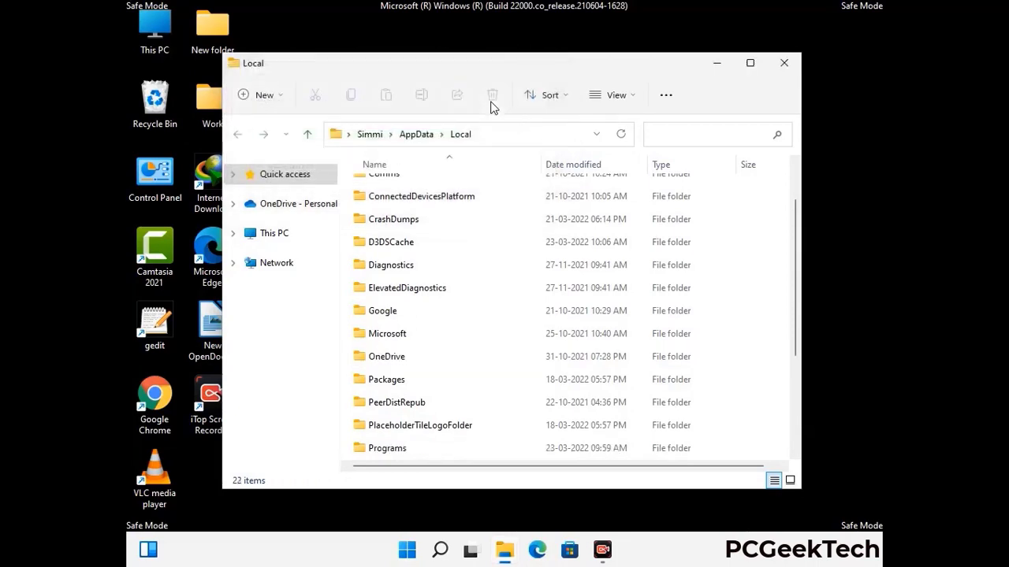
left_click(784, 71)
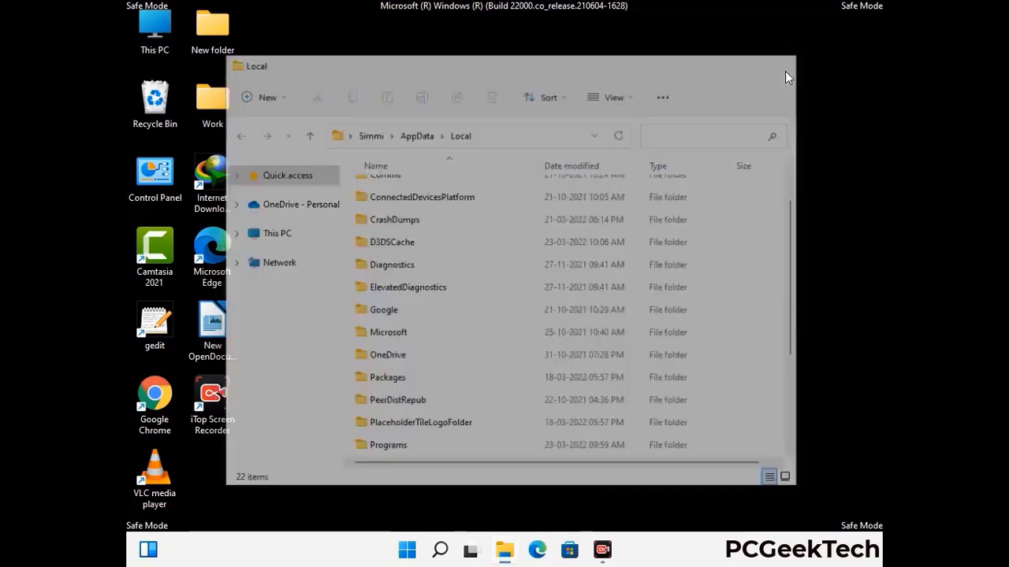
Step: Enter %ProgramData% in the Run dialog to open the ProgramData folder
key("super+r")
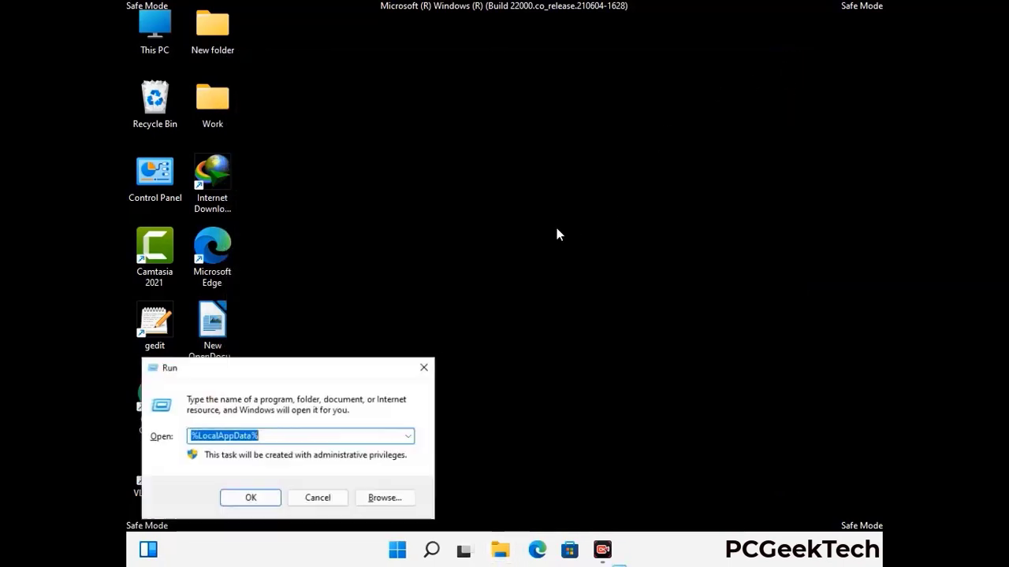
left_click_drag(256, 373, 462, 207)
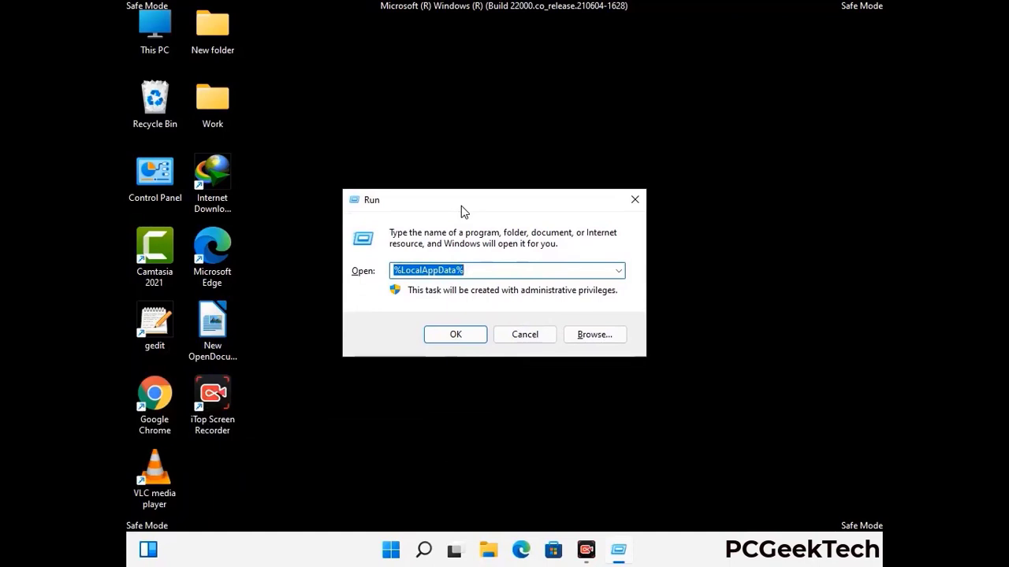
type("%")
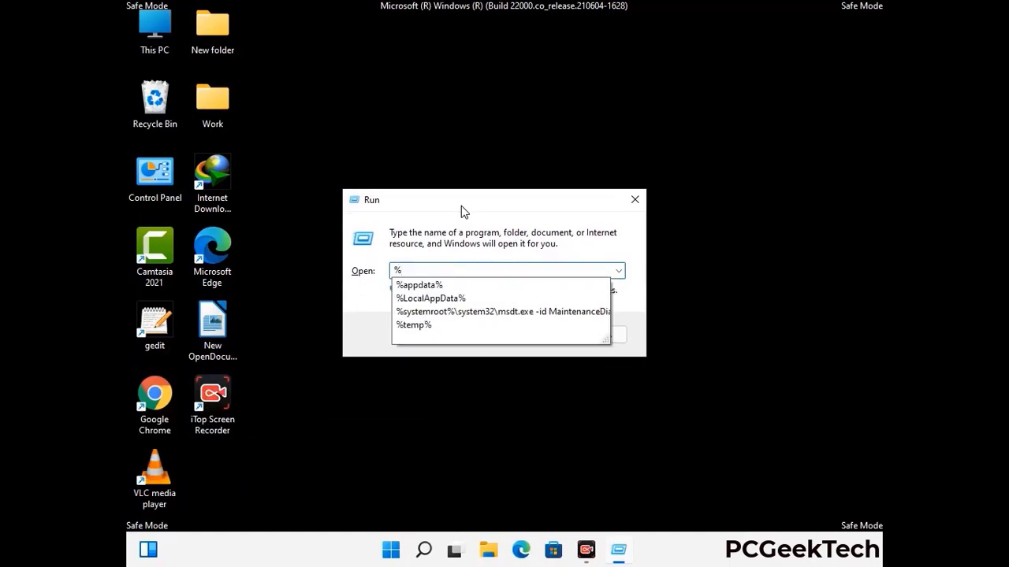
type("ProgramData%")
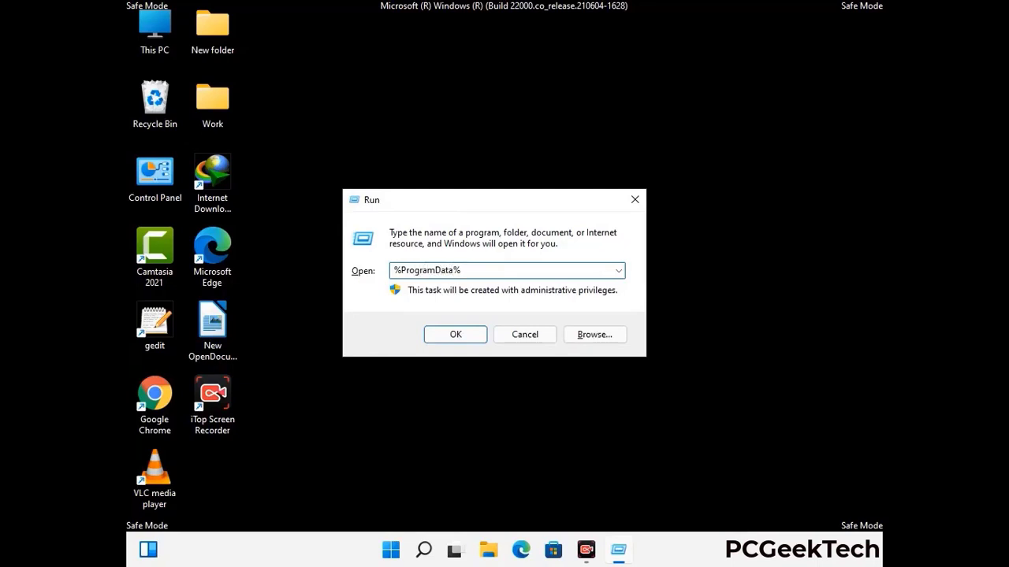
key("Return")
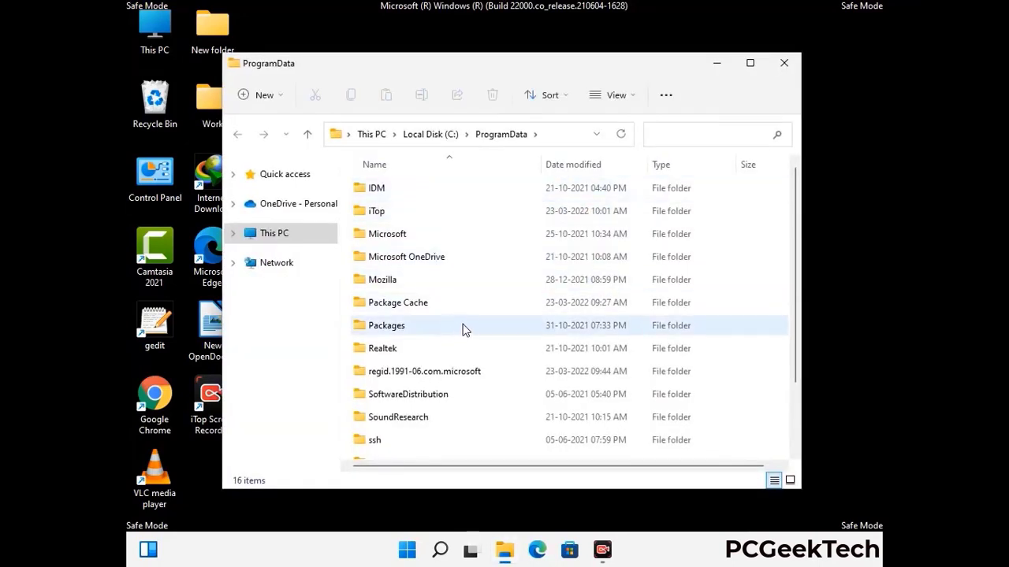
Step: Delete the Mozilla folder from ProgramData and close the Explorer window
scroll(462, 334, "down", 1)
scroll(461, 347, "down", 1)
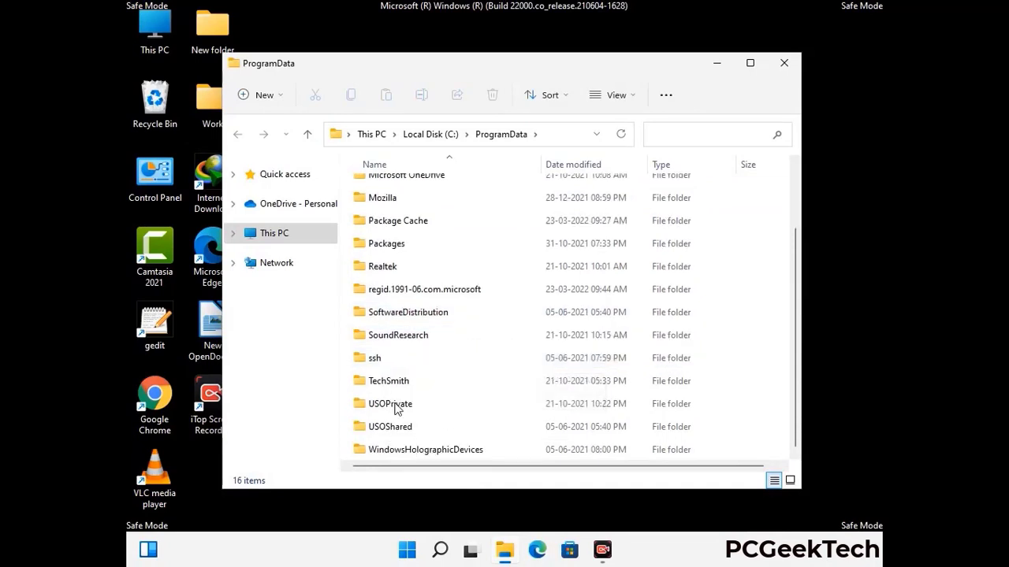
left_click(385, 197)
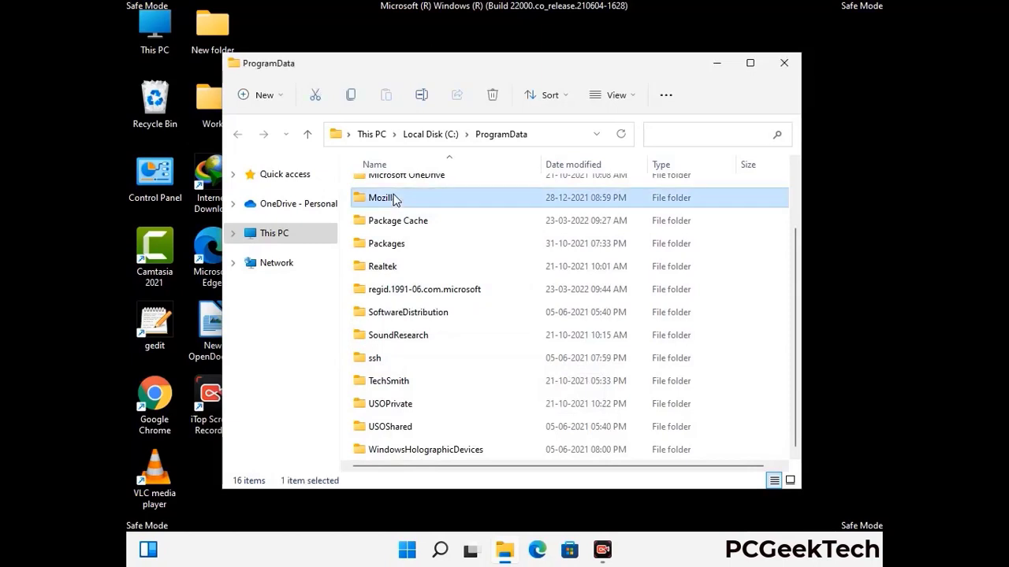
left_click(494, 96)
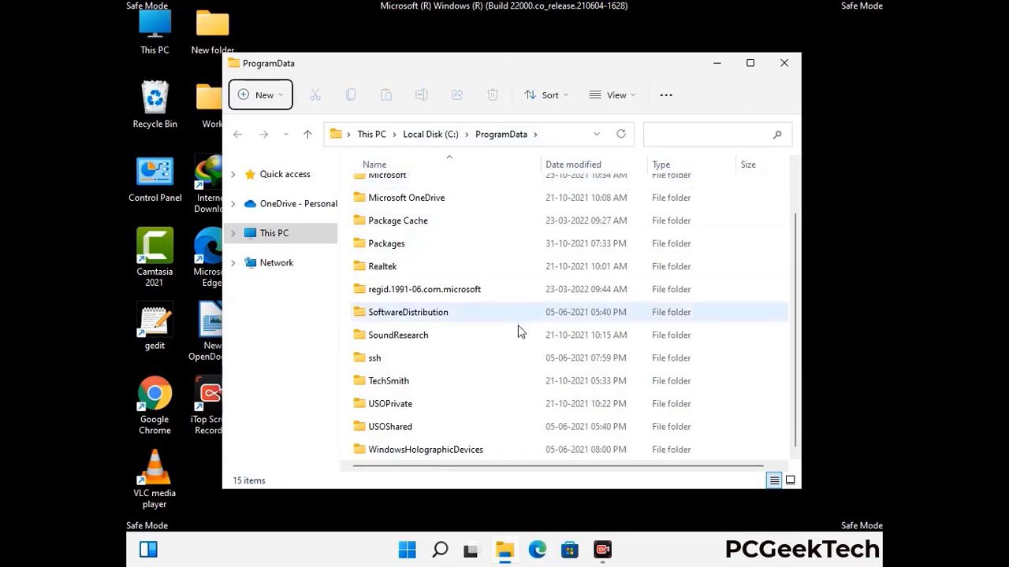
scroll(518, 333, "up", 1)
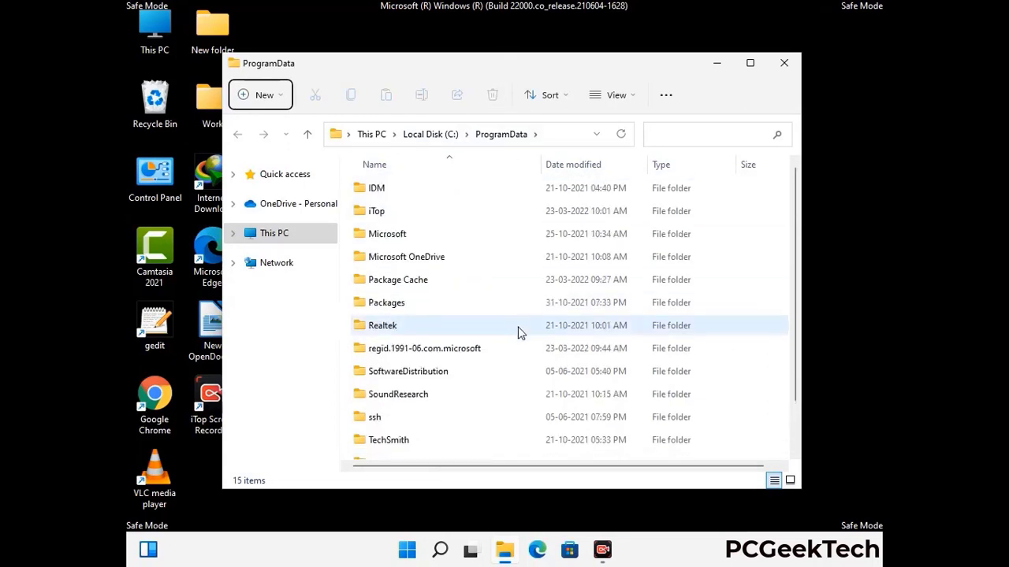
left_click(792, 67)
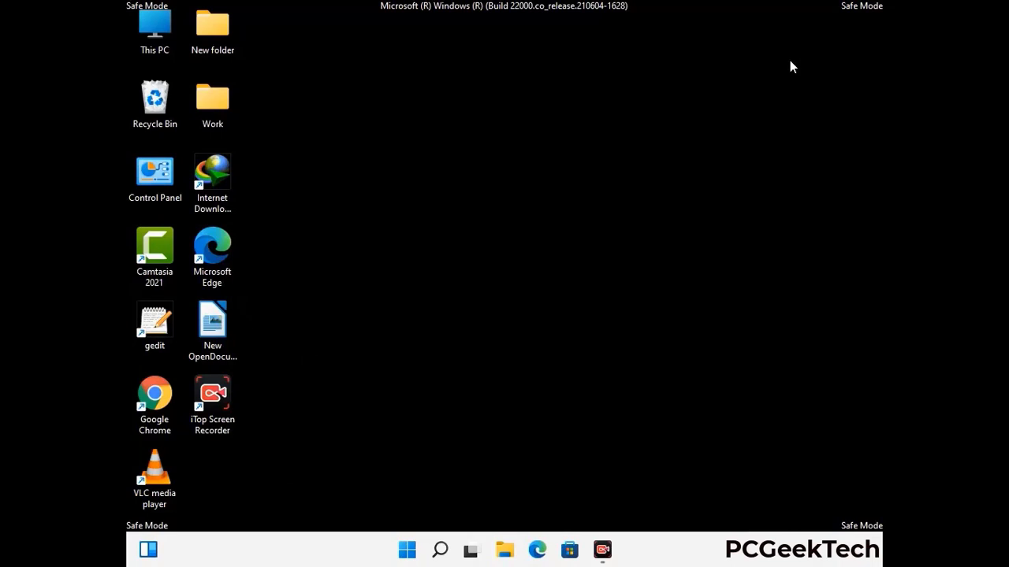
Step: Run %WinDir% from the Run dialog to open C:\Windows in File Explorer
key("super+r")
left_click_drag(329, 365, 524, 201)
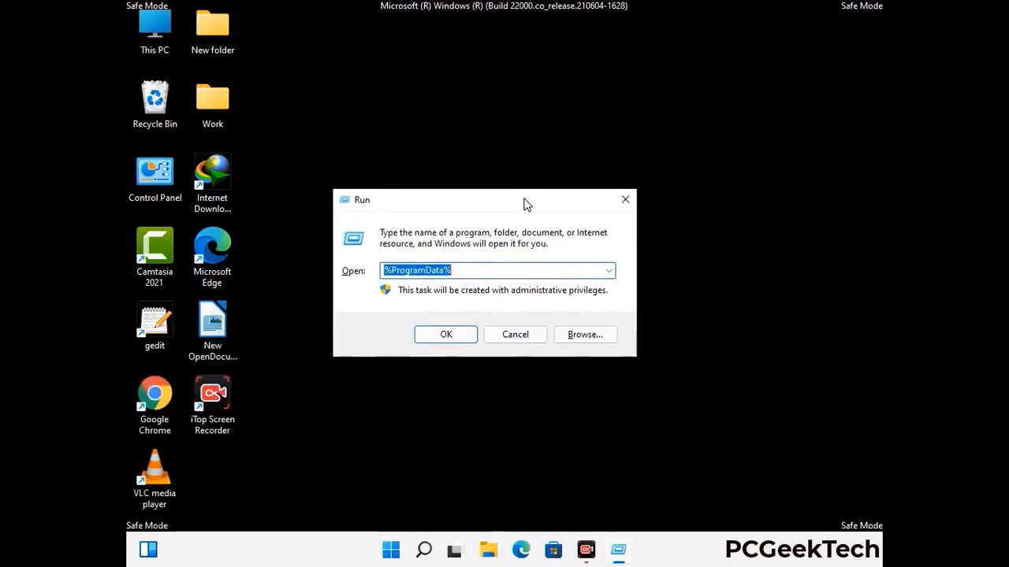
type("%Wi")
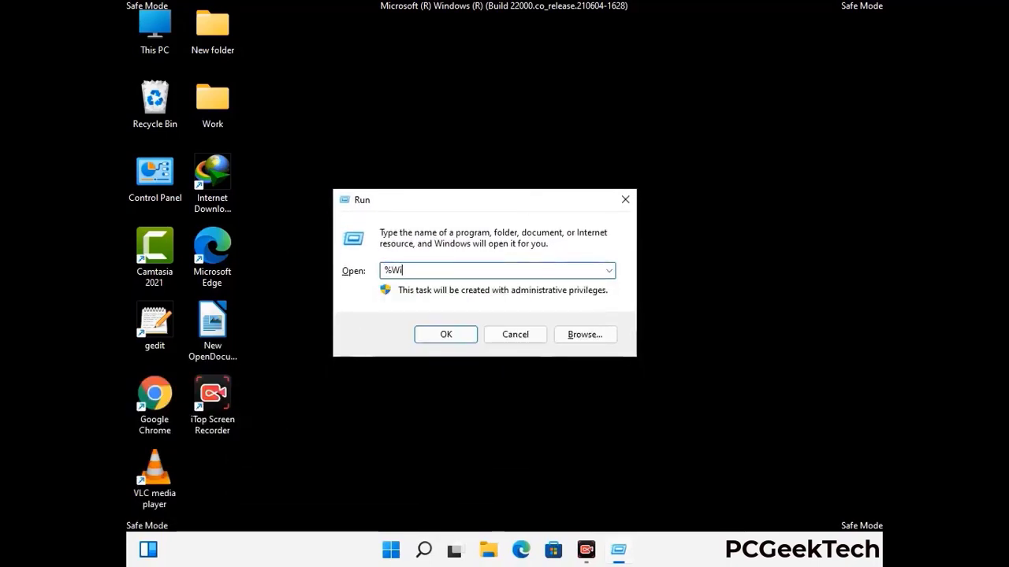
type("nDir%")
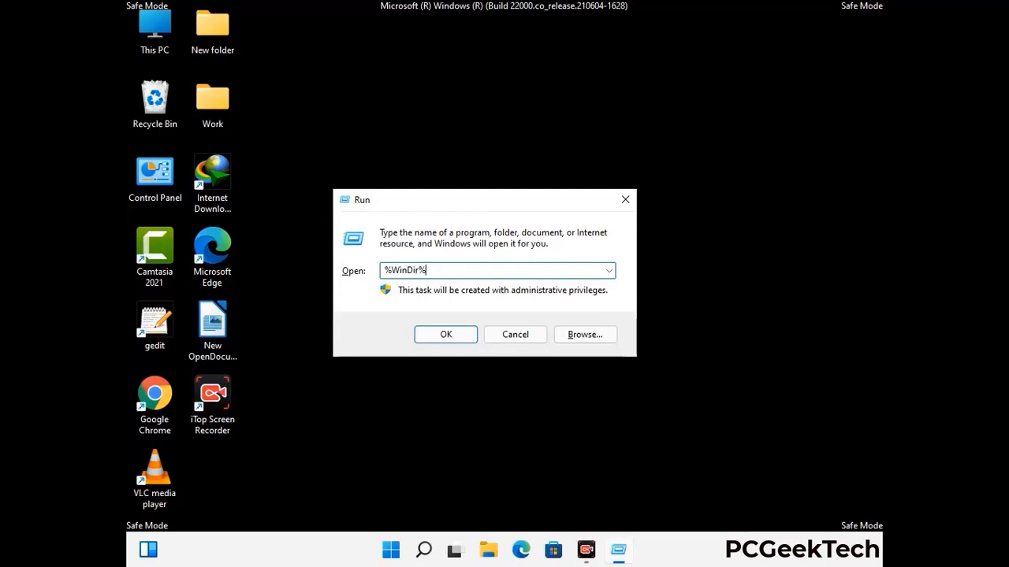
key("Return")
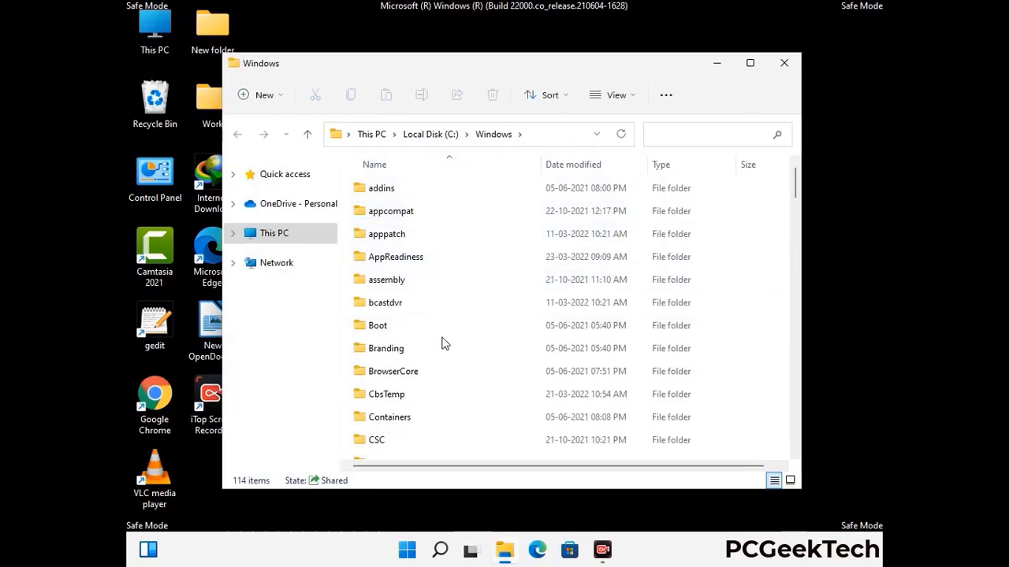
Step: Scroll through the full C:\Windows listing and back up, then close the window
scroll(443, 345, "down", 1)
scroll(443, 351, "down", 3)
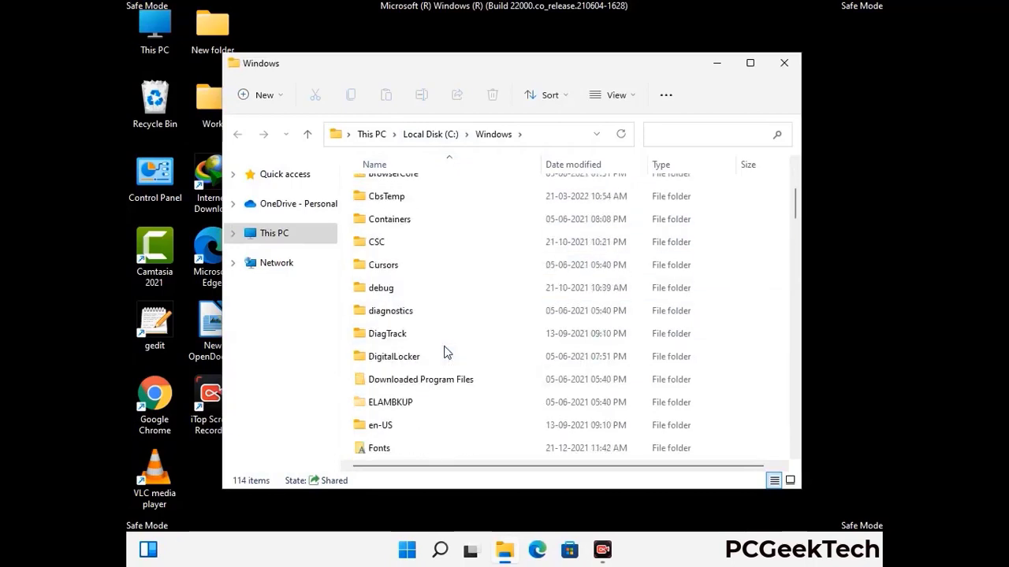
scroll(443, 355, "down", 5)
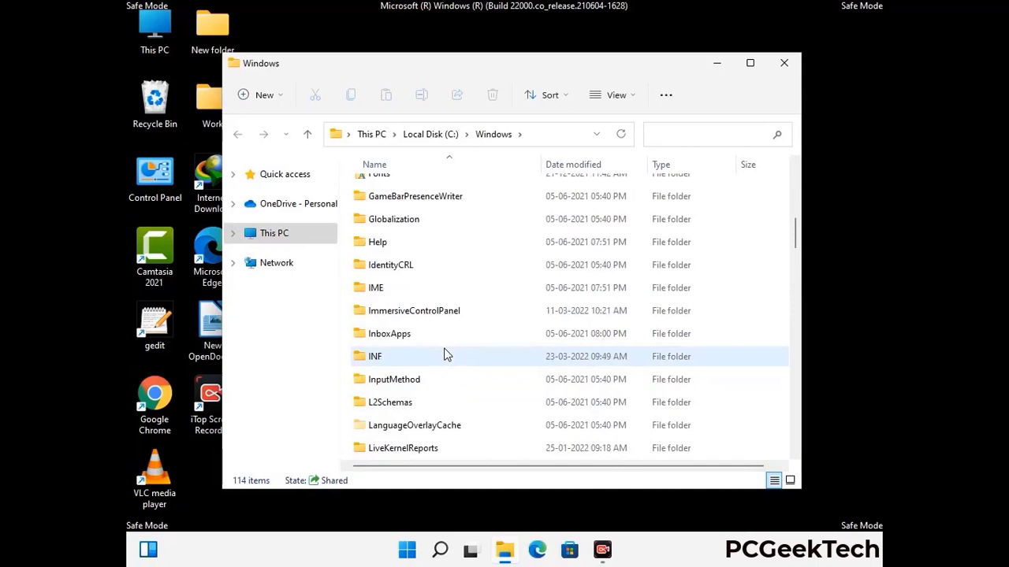
scroll(444, 356, "down", 4)
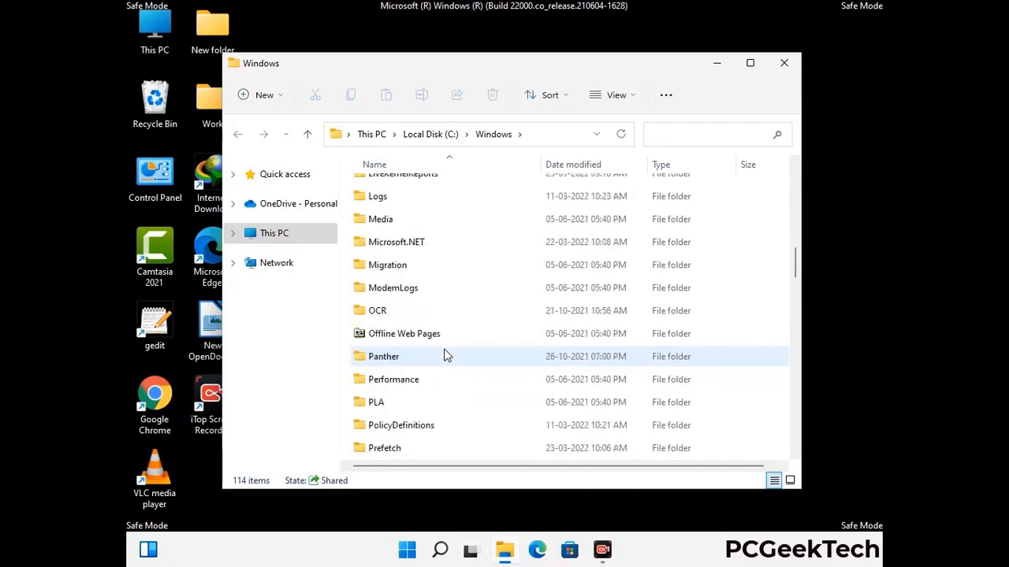
scroll(444, 357, "down", 6)
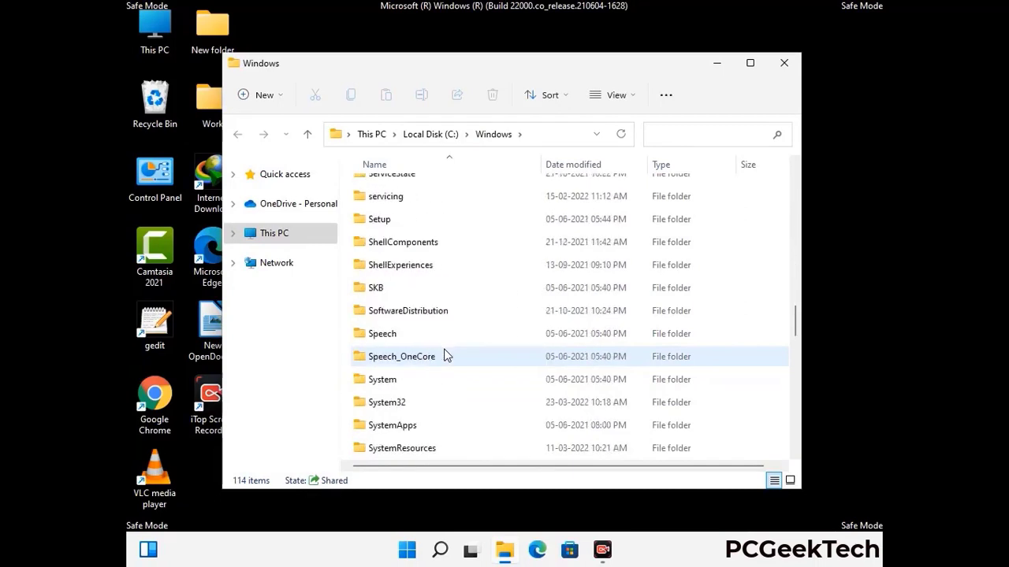
scroll(443, 356, "down", 7)
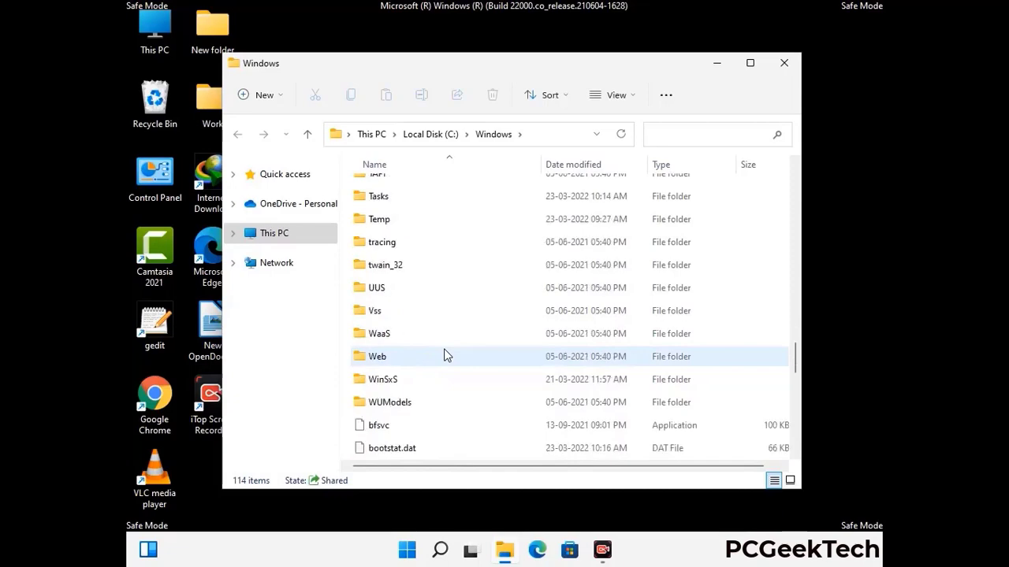
scroll(444, 357, "down", 8)
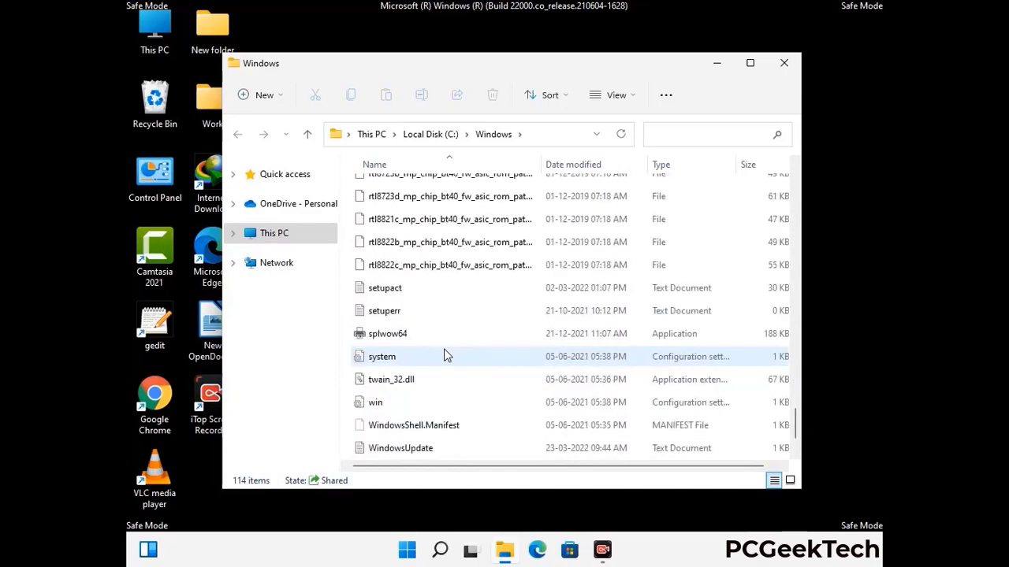
scroll(443, 357, "up", 15)
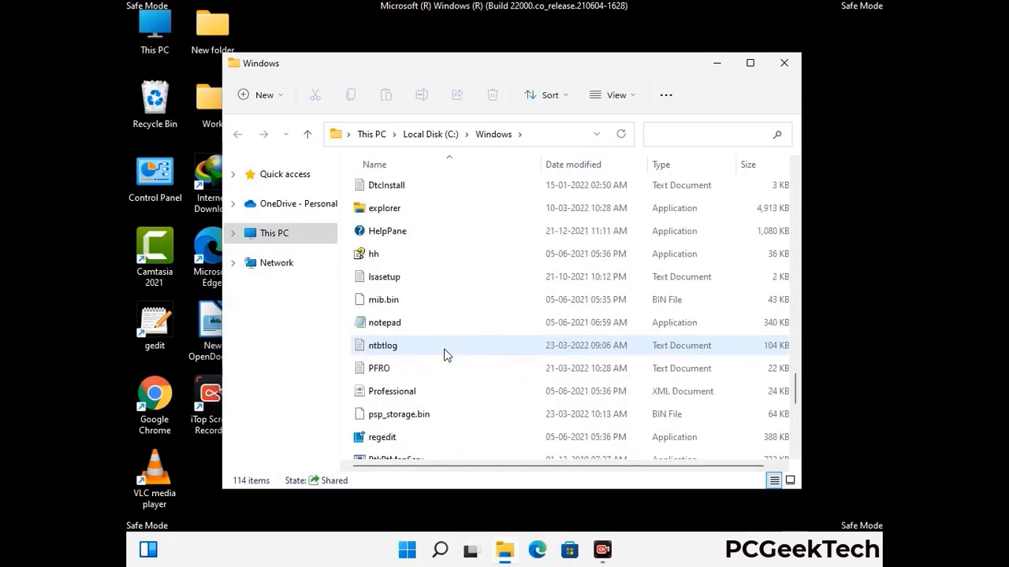
scroll(444, 354, "up", 3)
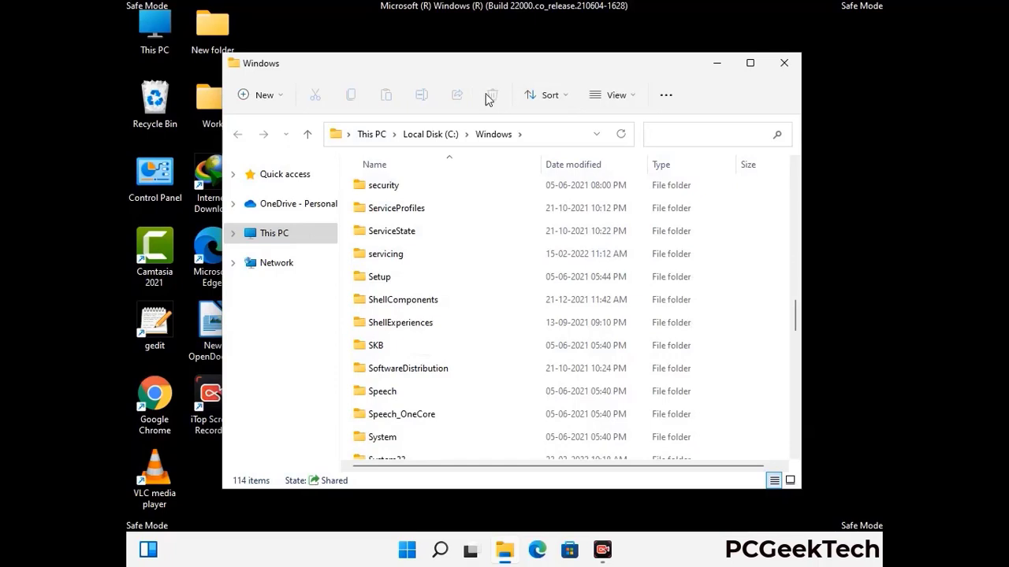
left_click(791, 67)
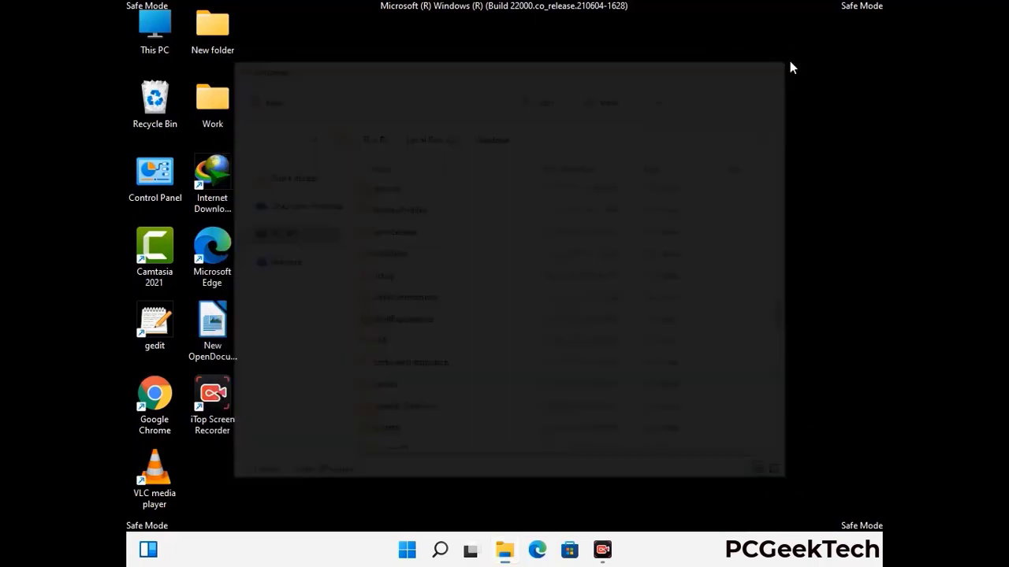
Step: Run %temp% to open the user's Temp folder with its 100 items
key("super+r")
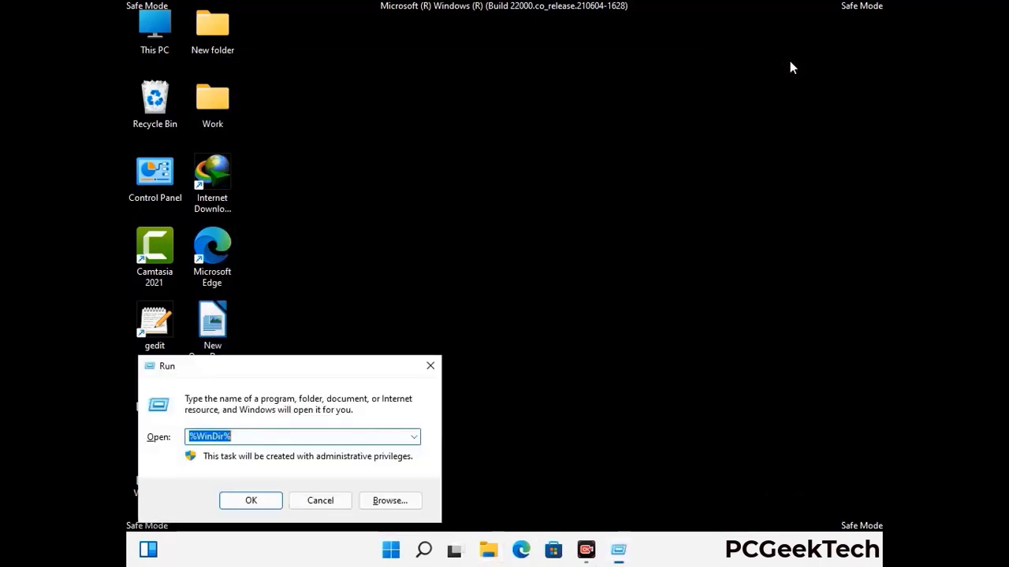
left_click_drag(336, 371, 574, 136)
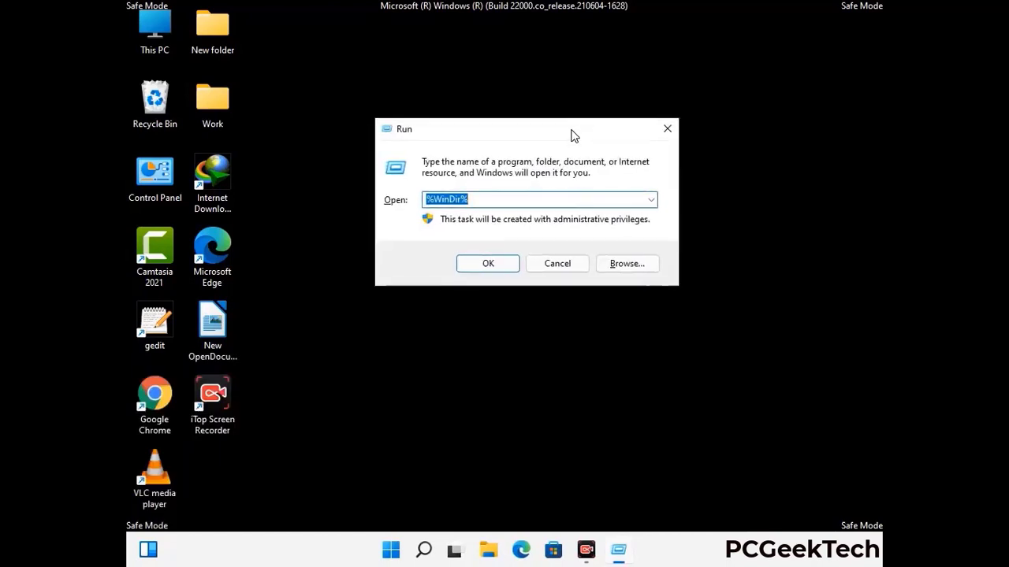
type("%temp%")
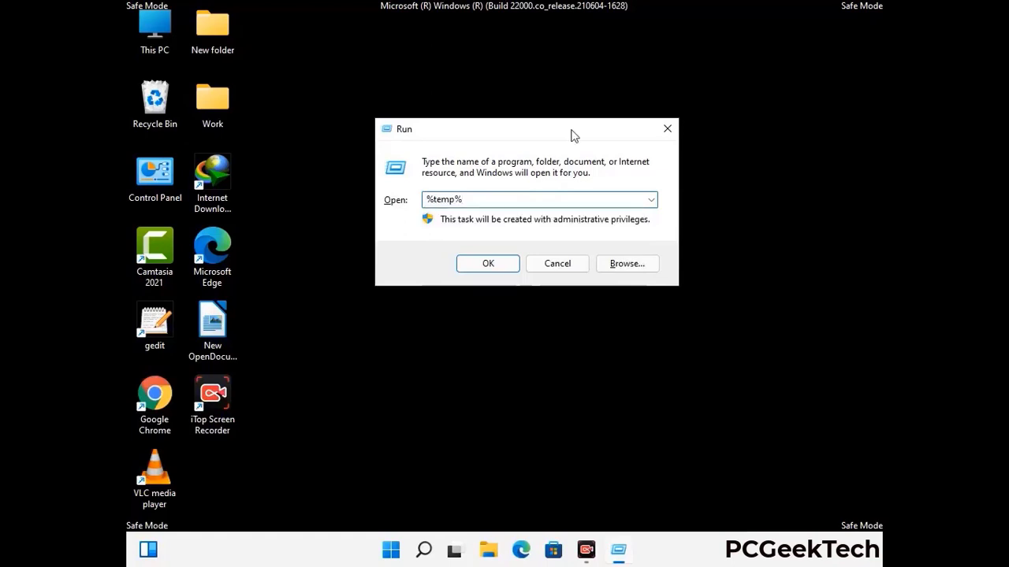
left_click(507, 263)
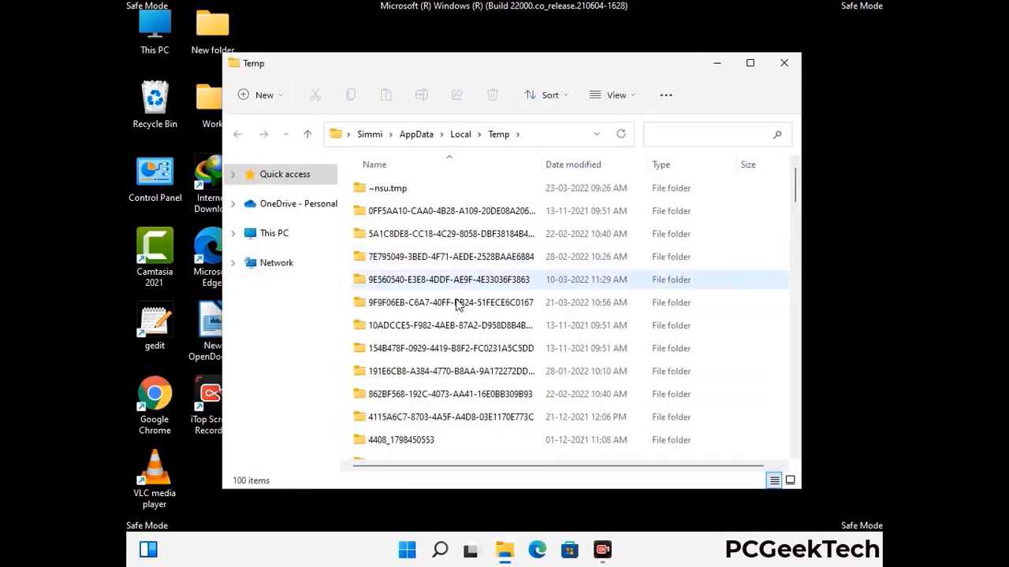
Step: Select all items in Temp, delete them, and close the folder window
left_click(457, 304)
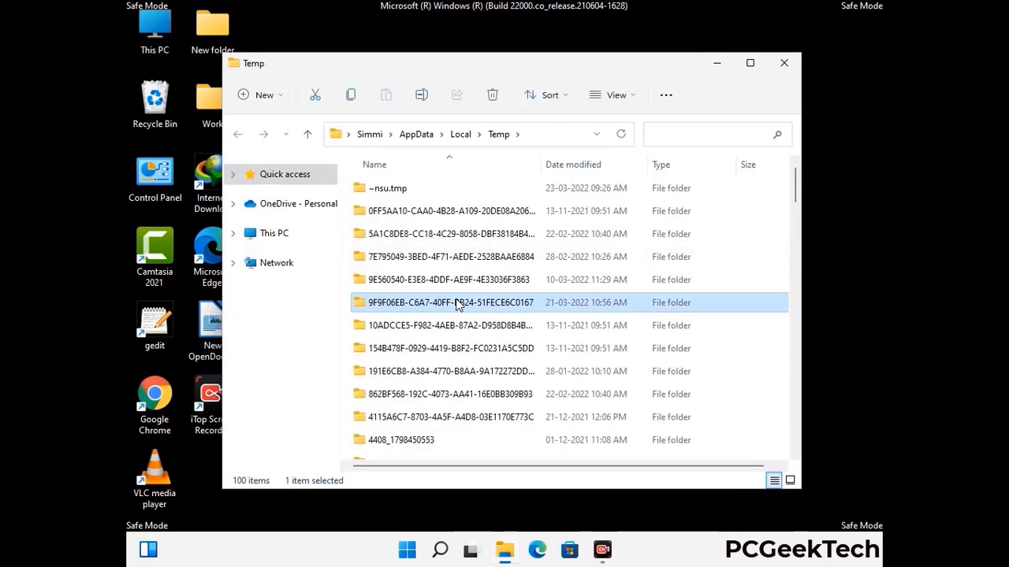
key("ctrl+a")
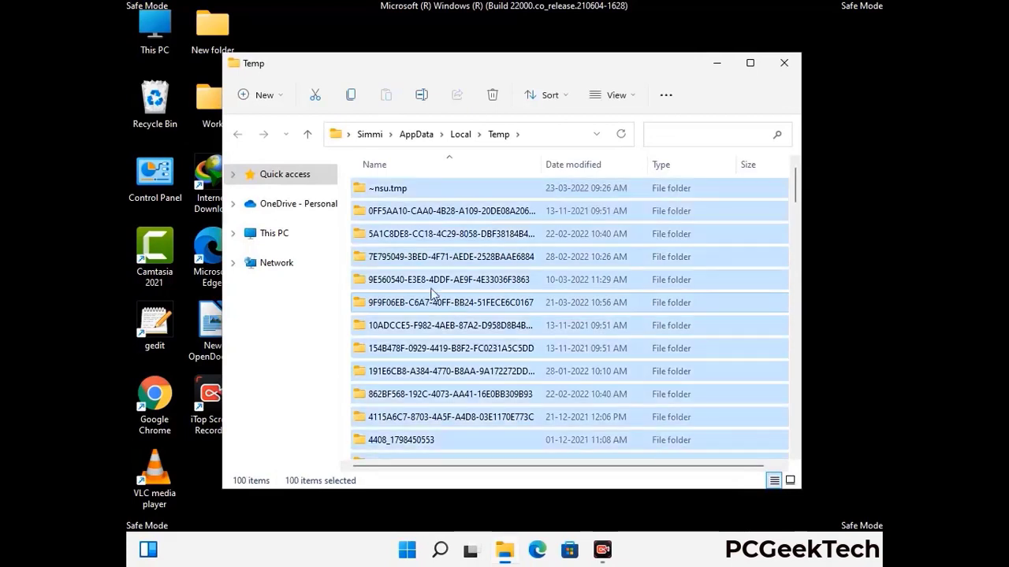
left_click(494, 95)
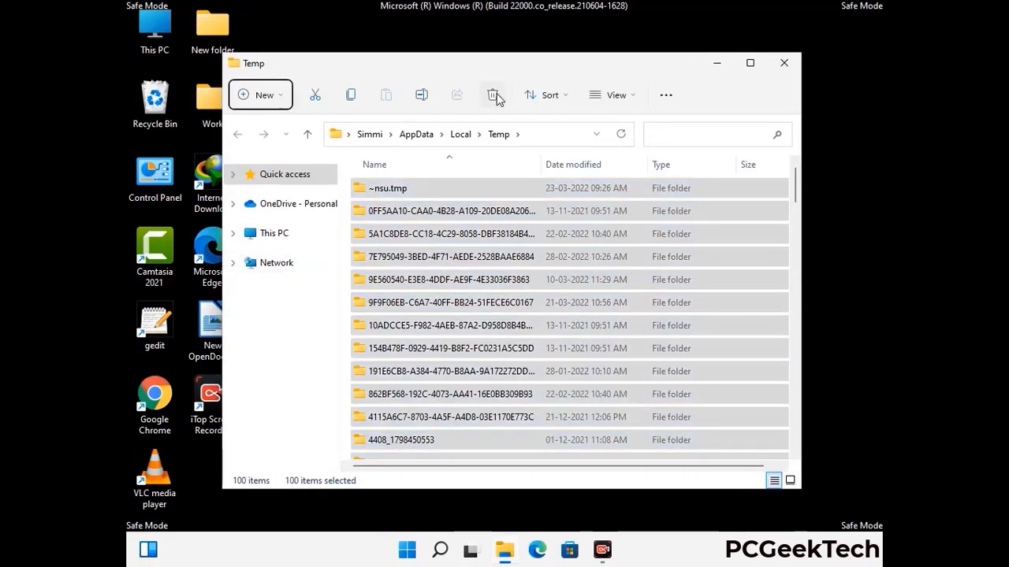
left_click(784, 62)
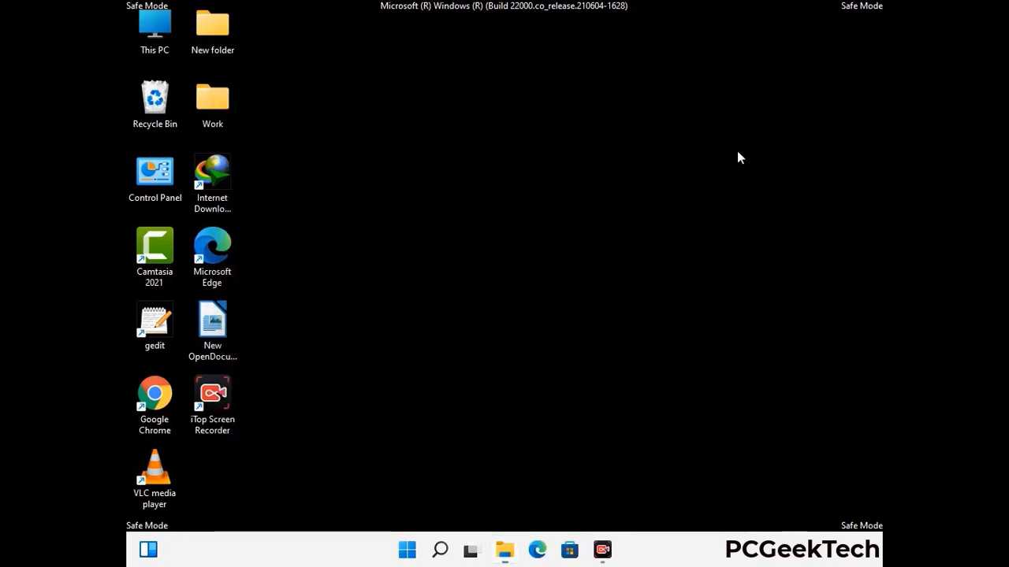
Step: Run temp from the Run dialog to open C:\Windows\Temp
key("super+r")
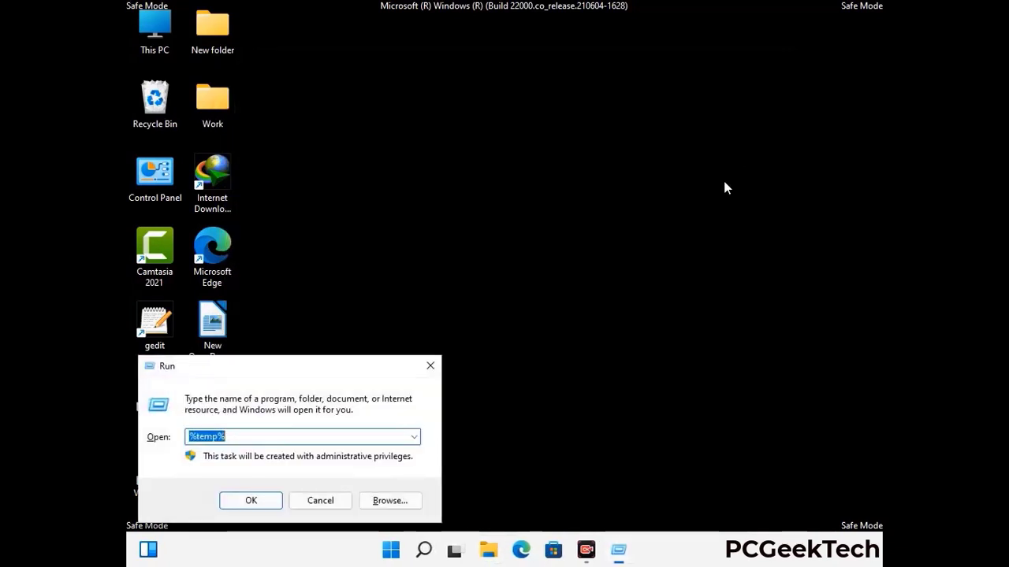
left_click_drag(343, 365, 575, 147)
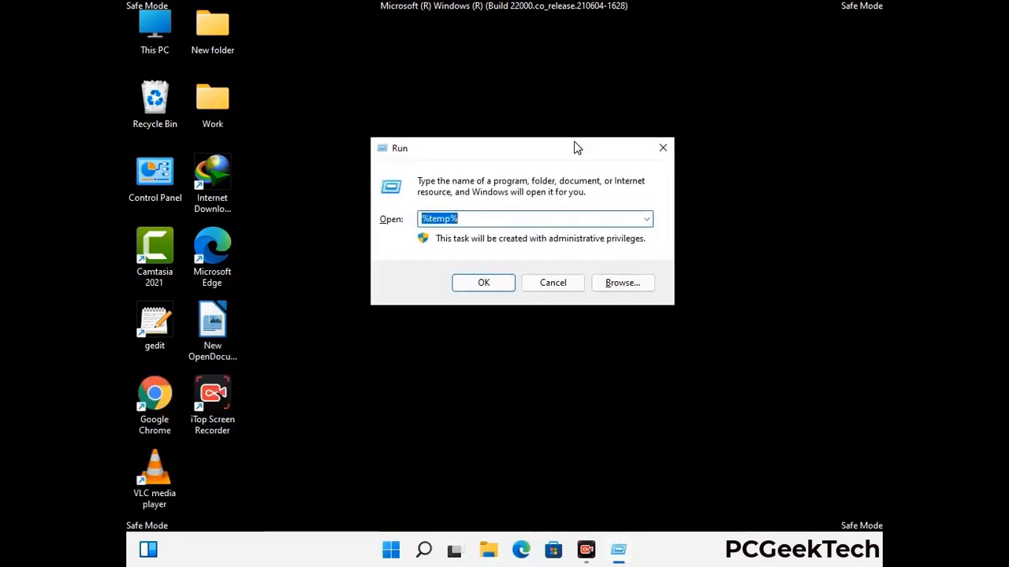
type("temp")
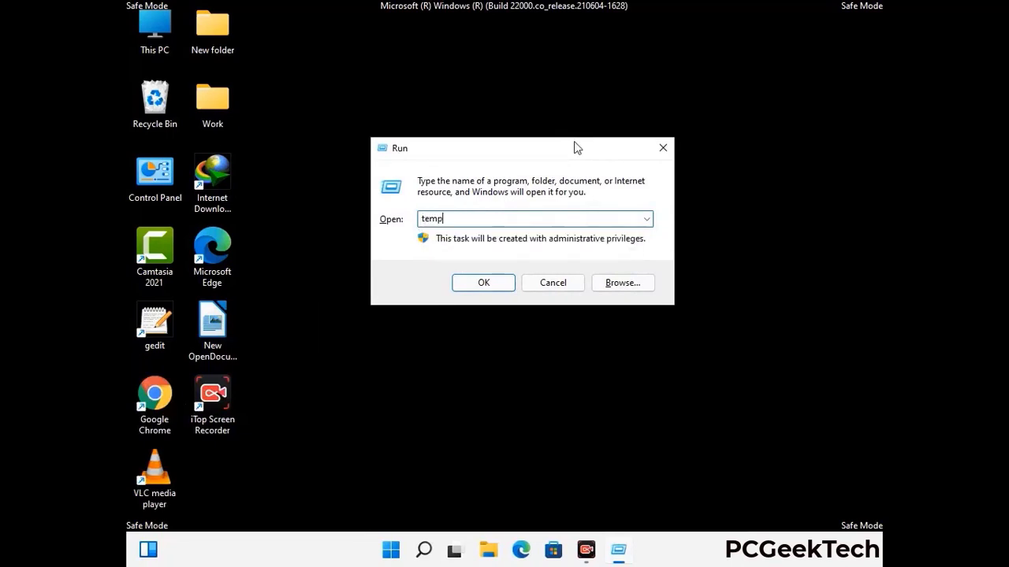
key("Return")
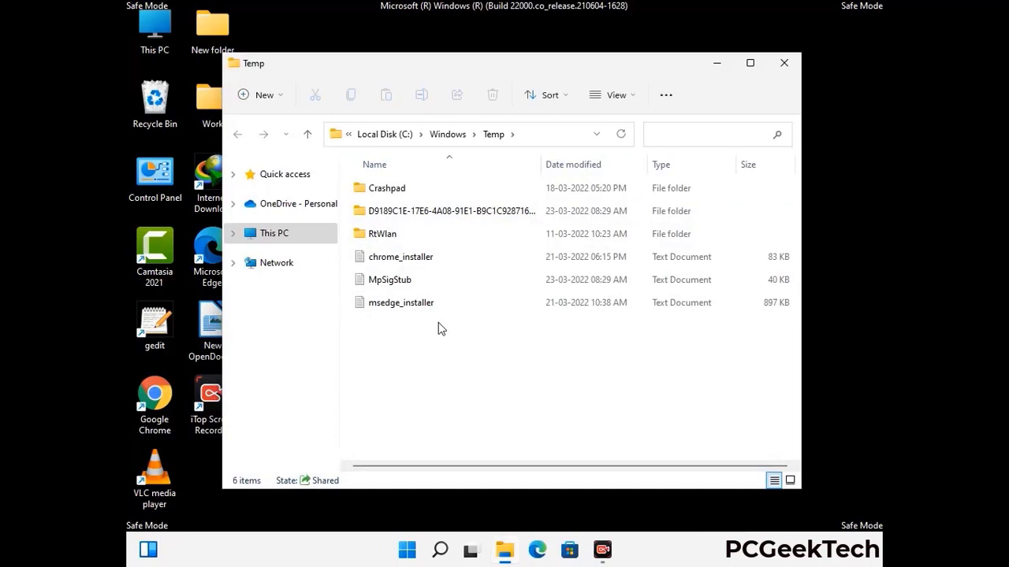
Step: Delete all six items in C:\Windows\Temp and close the window
key("ctrl+a")
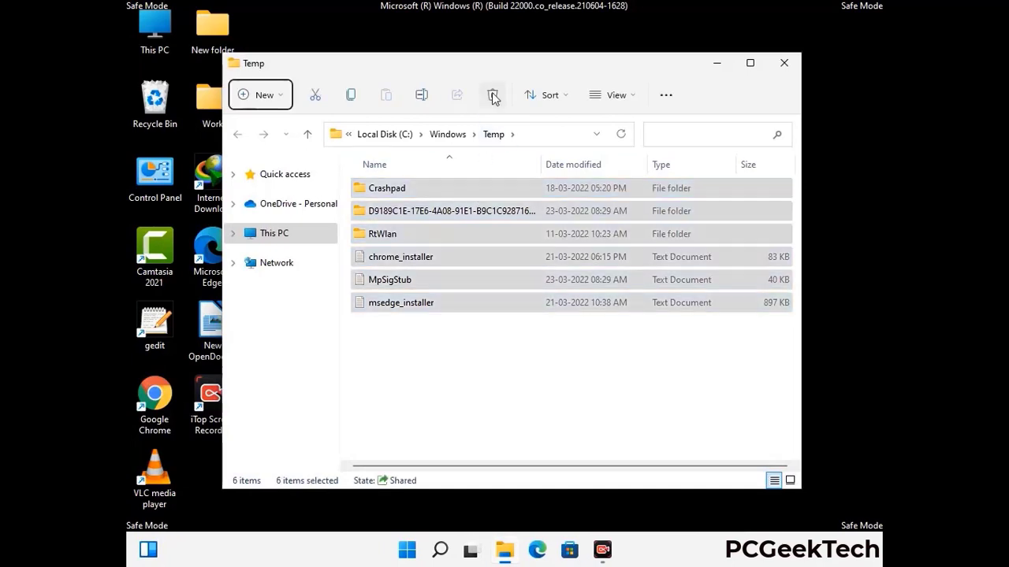
left_click(492, 94)
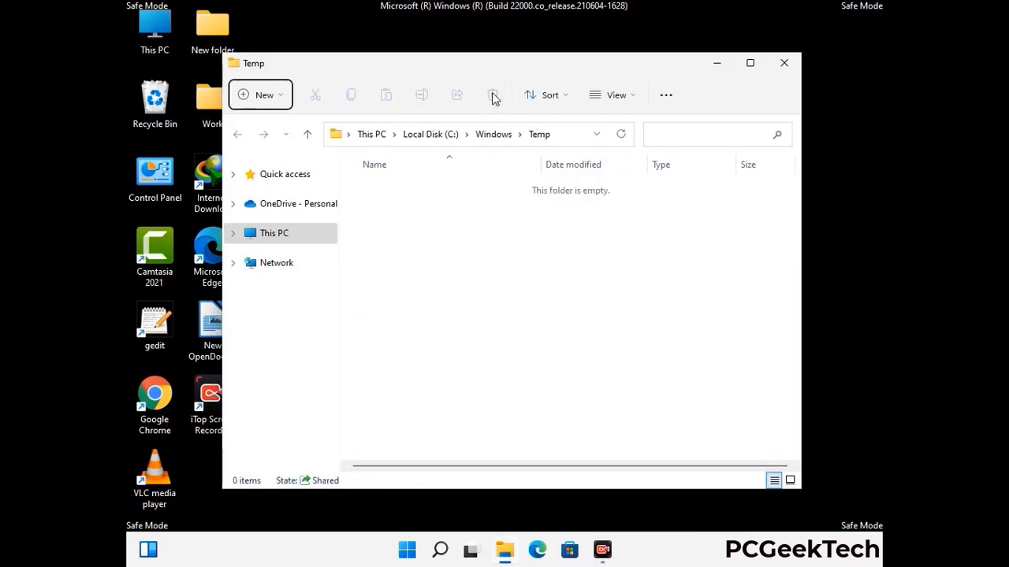
left_click(786, 66)
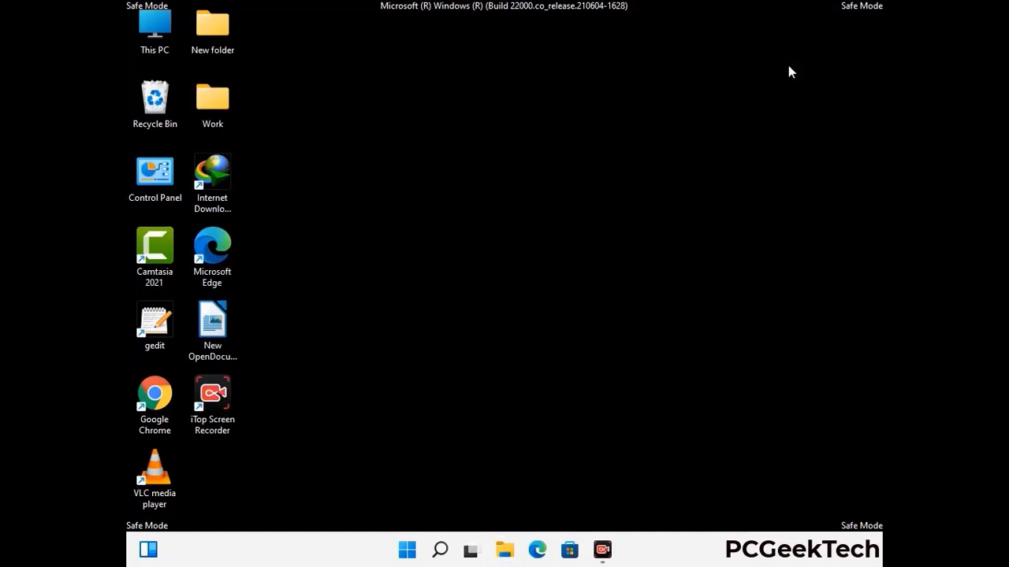
Step: Launch Registry Editor by running regedit
key("super+r")
left_click_drag(306, 364, 525, 126)
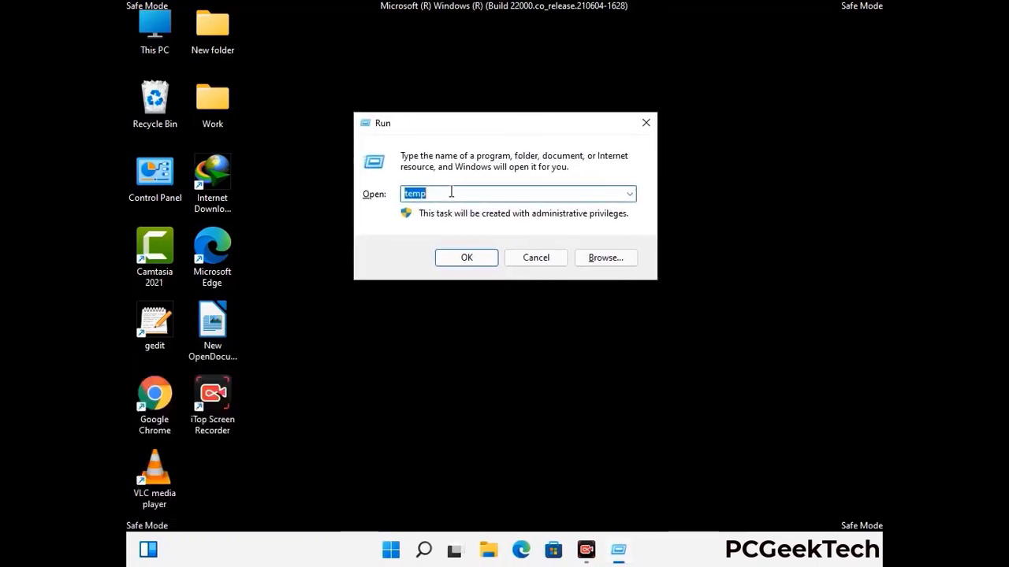
type("regedit")
key("Return")
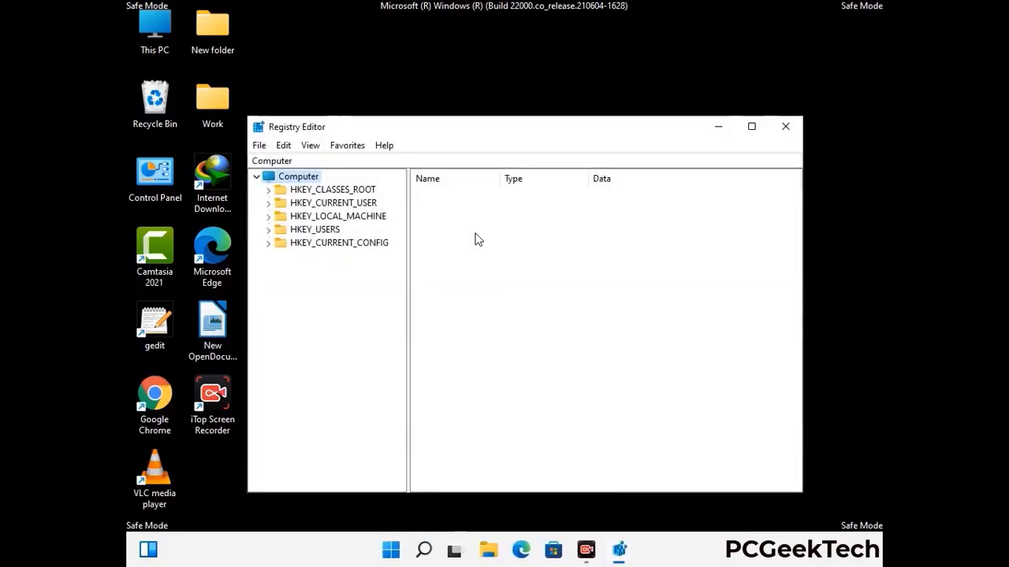
Step: Expand HKEY_CURRENT_USER down to Software\Microsoft
left_click(268, 202)
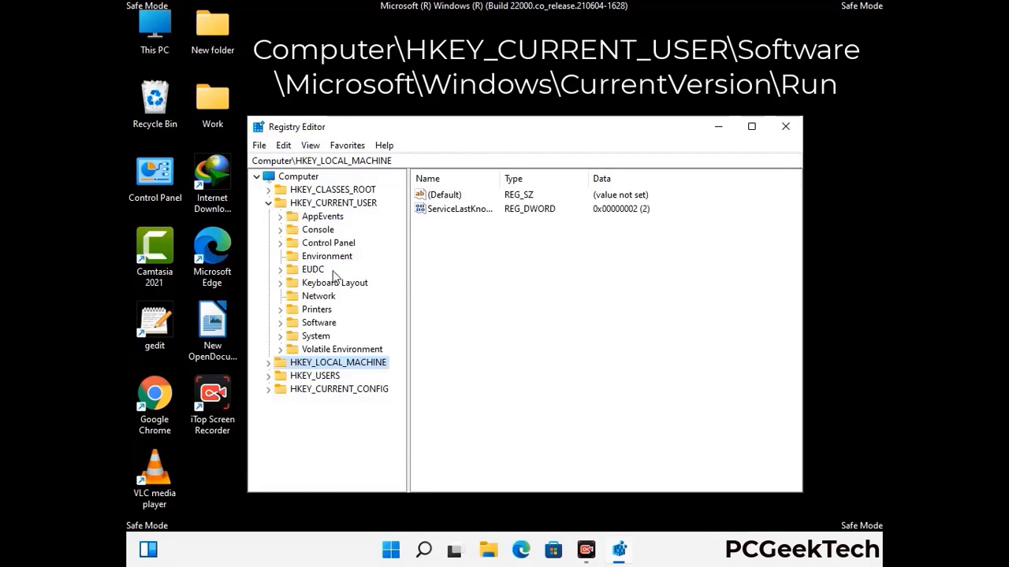
left_click(316, 327)
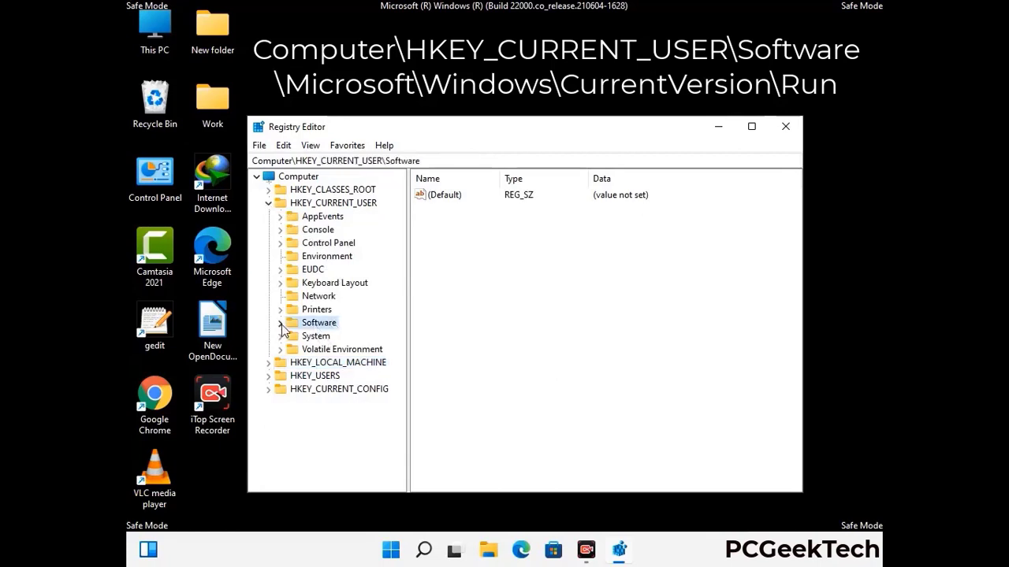
left_click(280, 325)
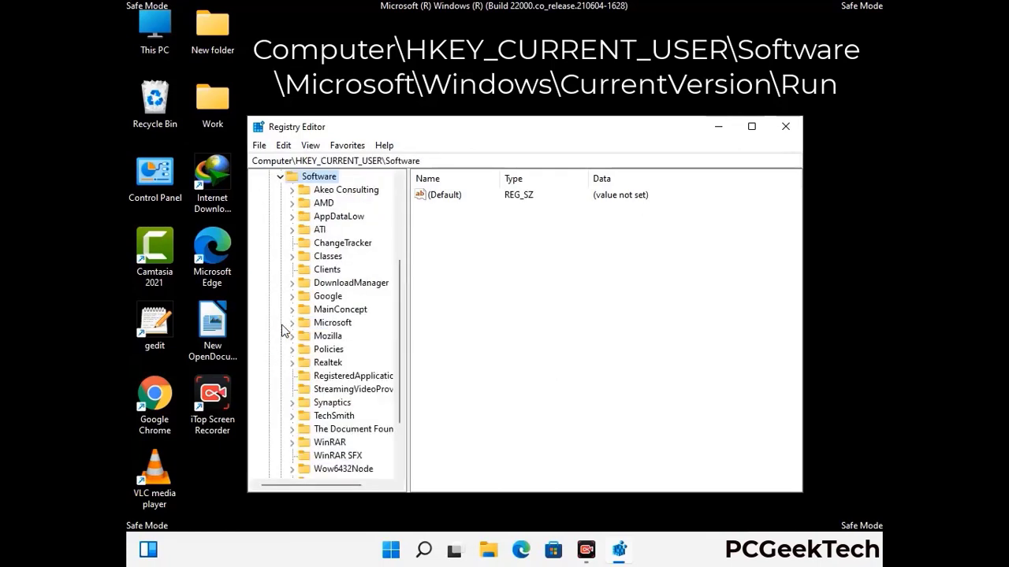
double_click(330, 326)
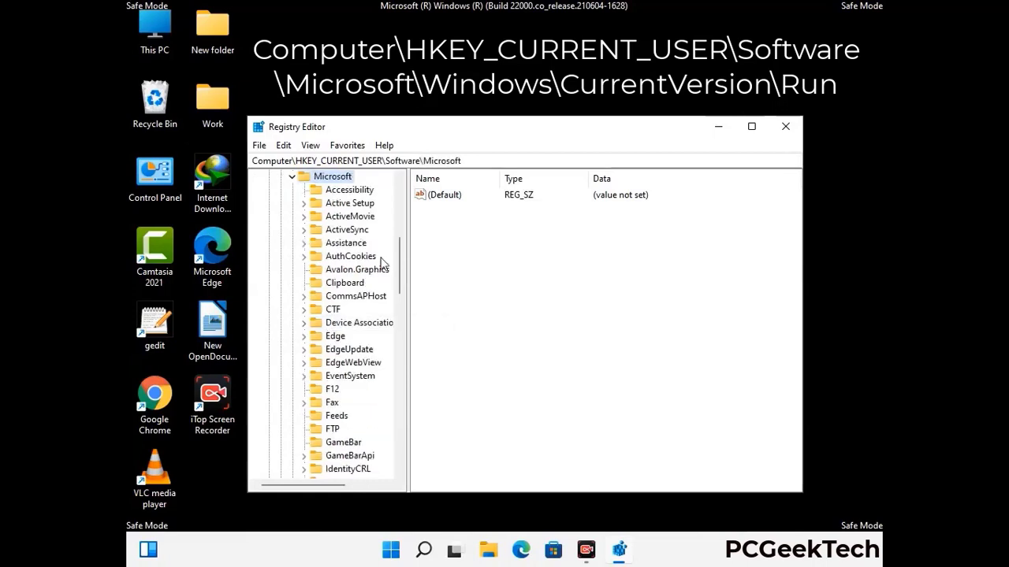
scroll(365, 344, "down", 2)
scroll(365, 345, "down", 2)
scroll(365, 345, "down", 1)
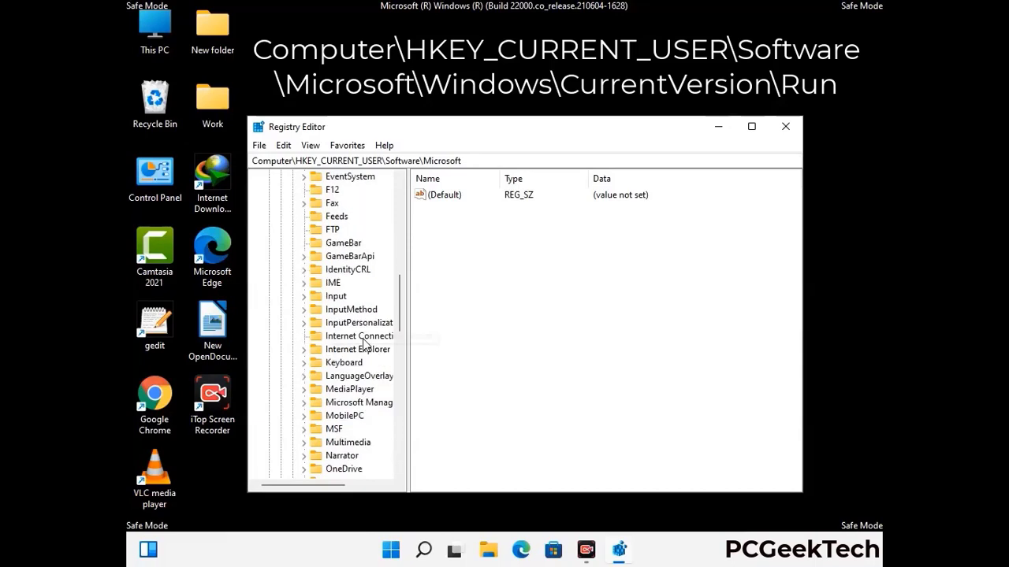
scroll(365, 344, "down", 2)
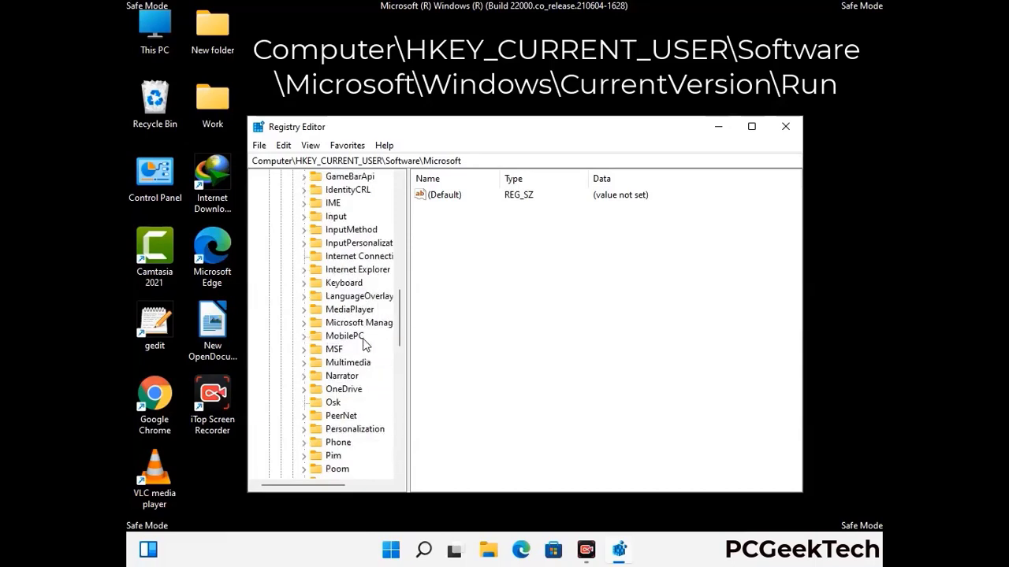
scroll(365, 344, "down", 7)
scroll(365, 345, "down", 3)
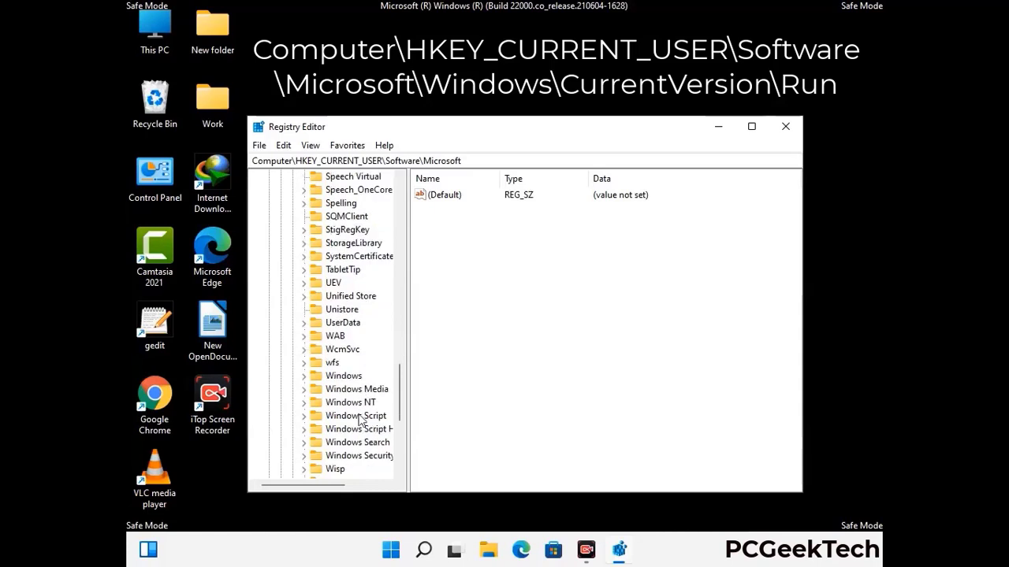
Step: Drill into Windows\CurrentVersion and select the Run key
double_click(354, 376)
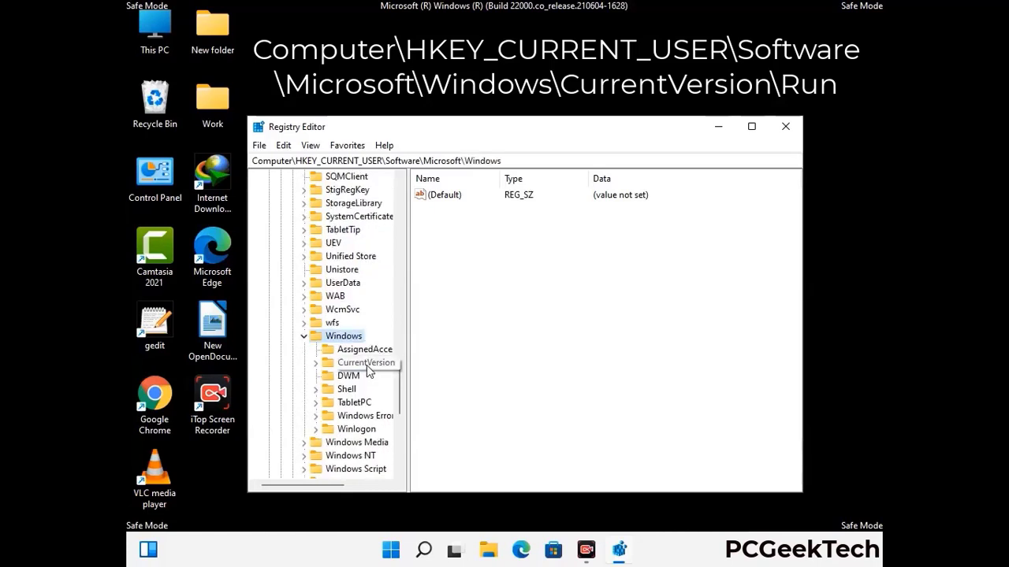
double_click(366, 364)
scroll(363, 343, "down", 5)
scroll(361, 343, "down", 4)
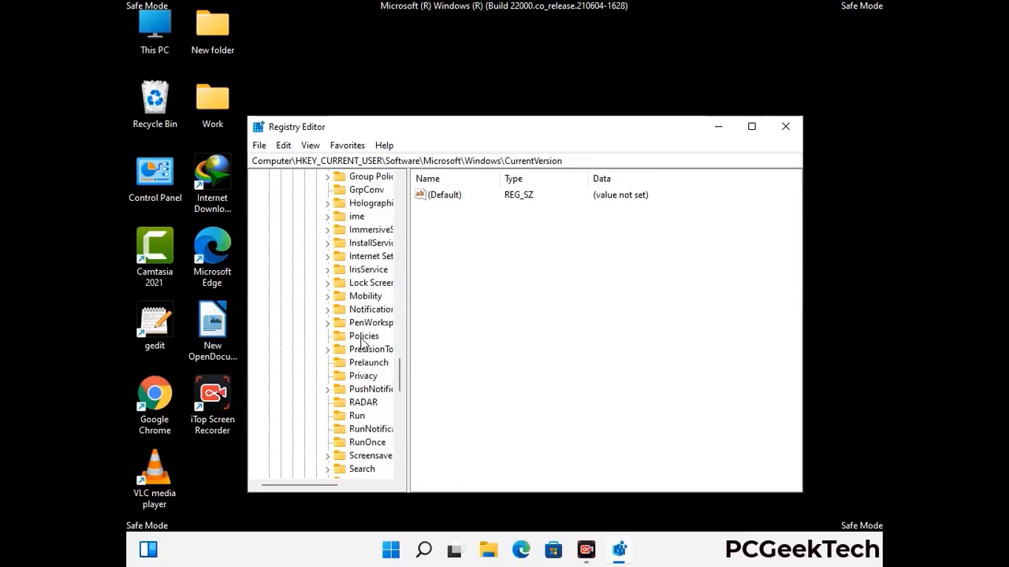
scroll(362, 343, "down", 1)
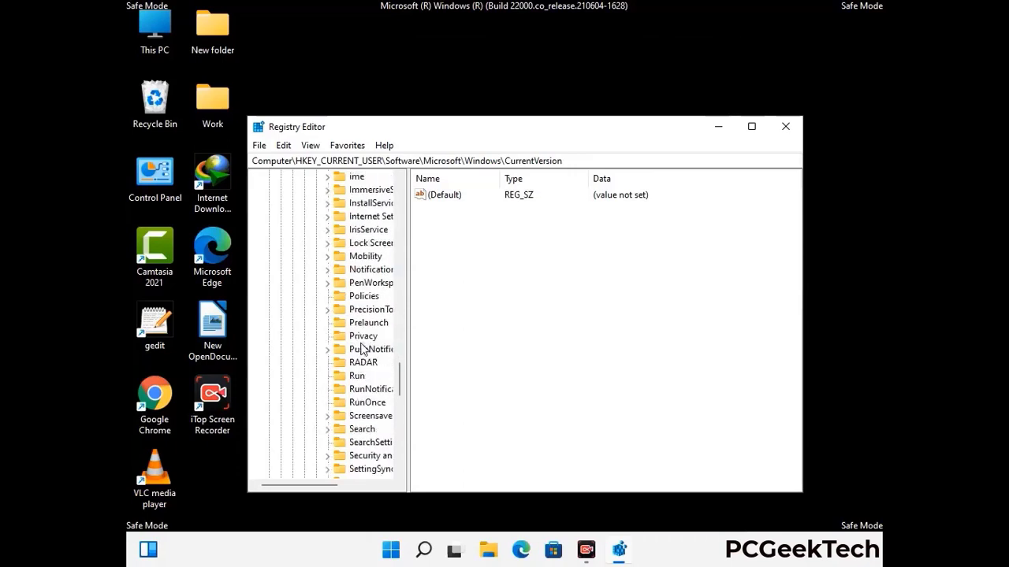
left_click(358, 377)
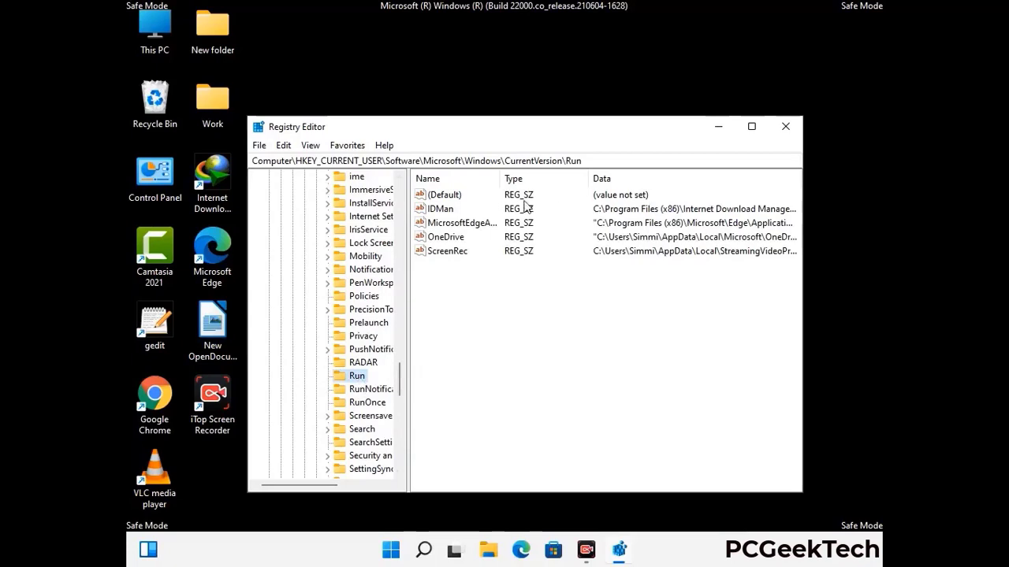
Step: Delete the ScreenRec value under Run and confirm the deletion with Yes
left_click(446, 252)
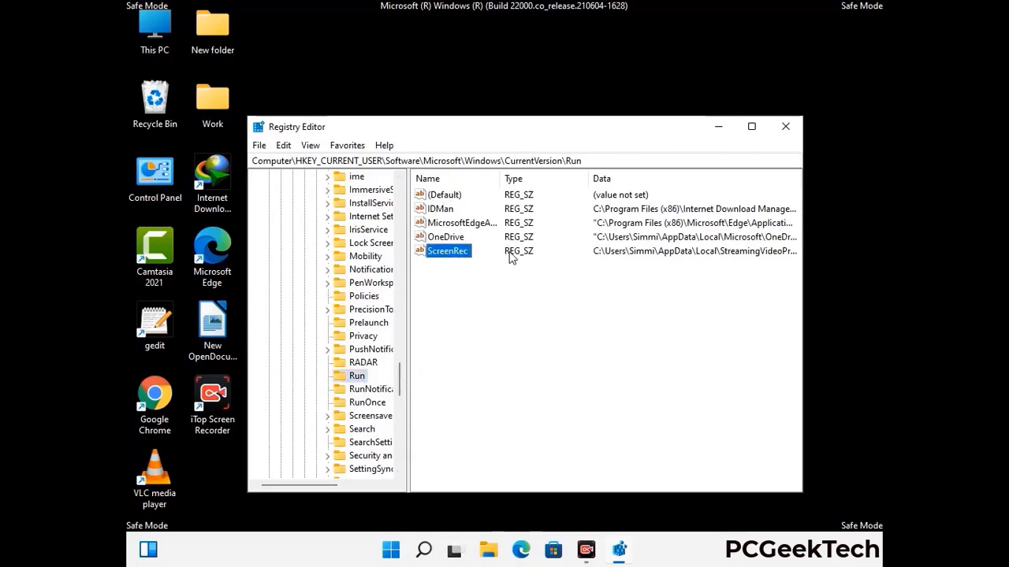
left_click(451, 254)
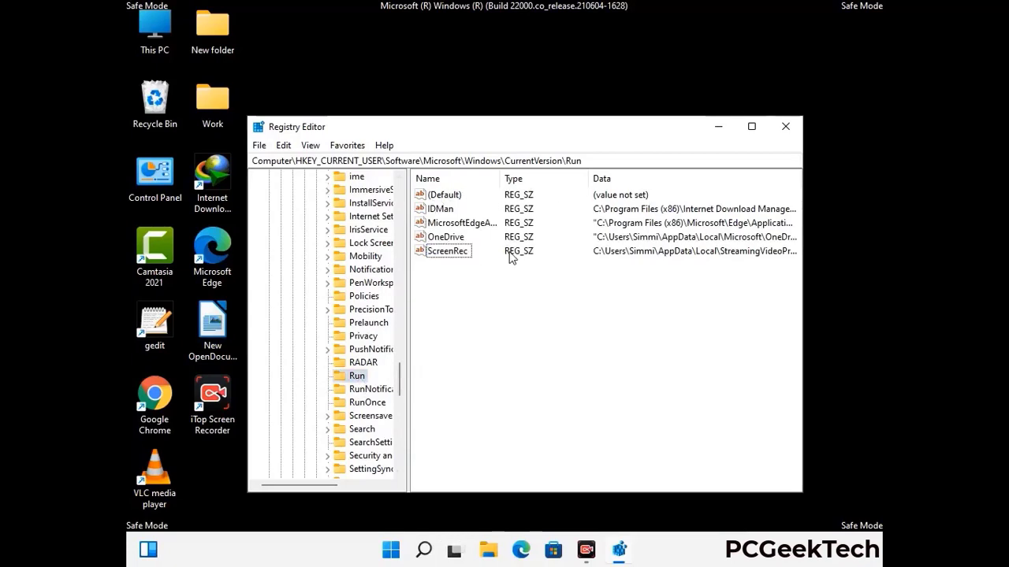
right_click(456, 254)
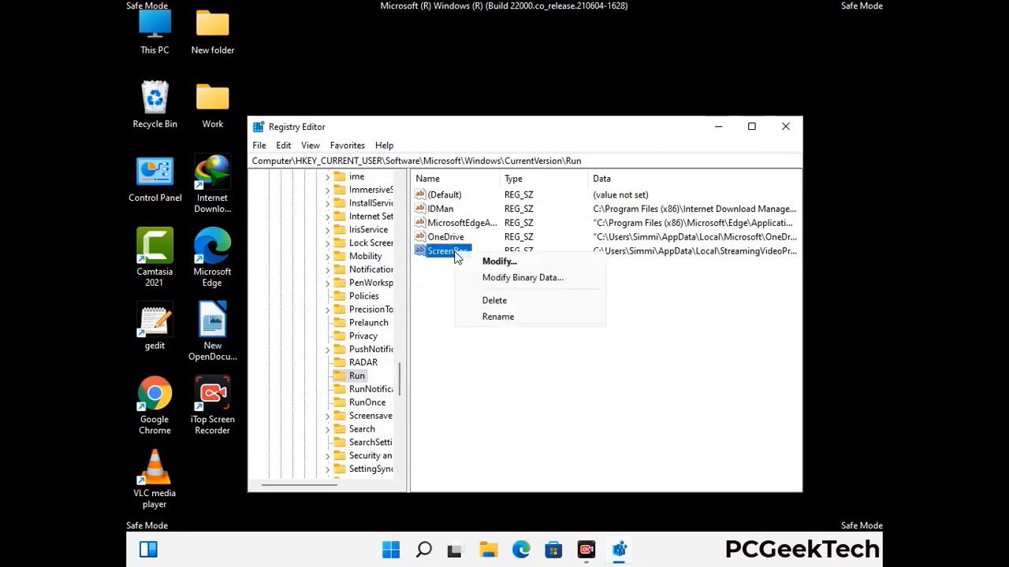
left_click(485, 300)
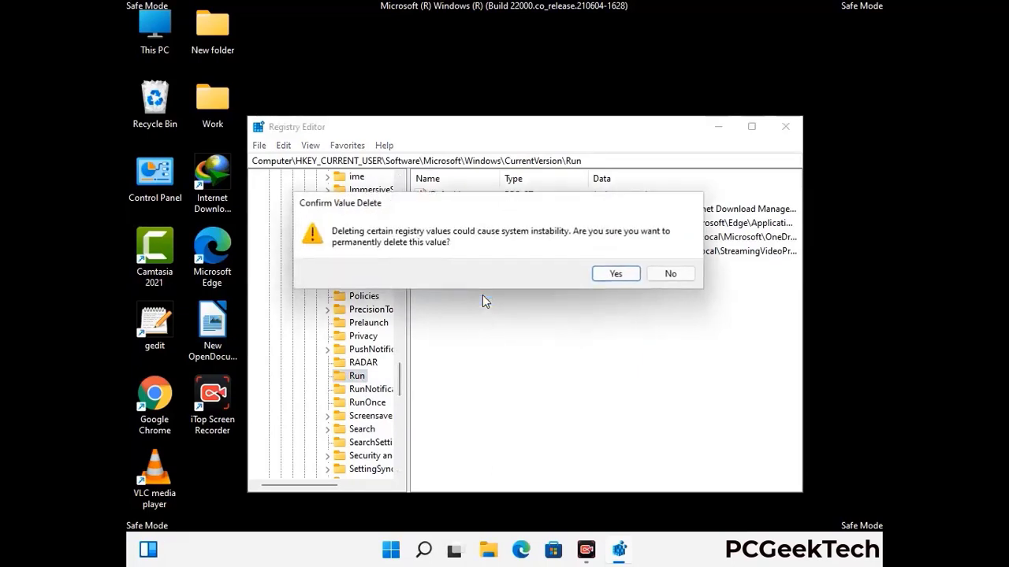
left_click(616, 275)
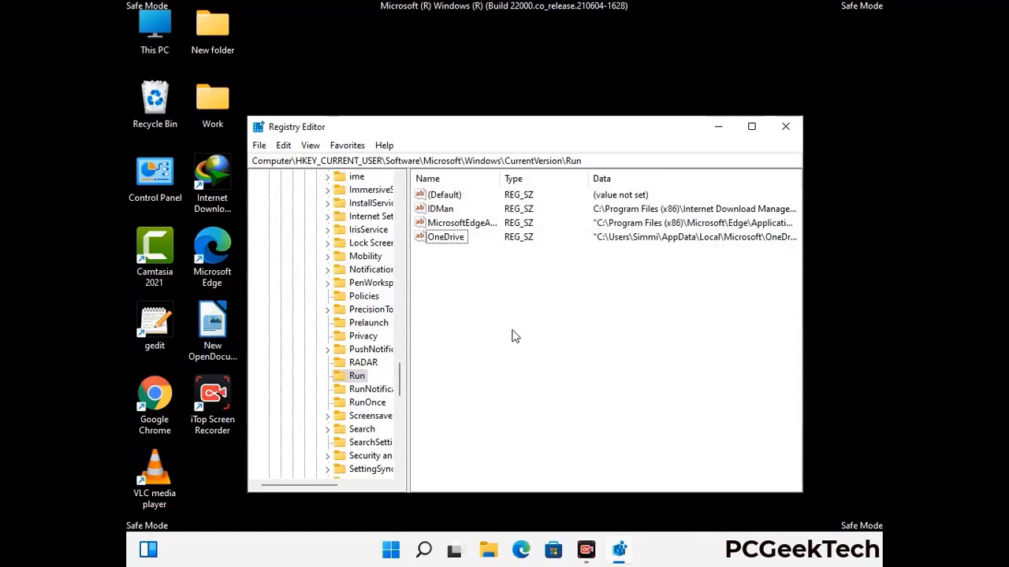
Step: Search the registry for 'Virus Name', dismiss the search, and close Registry Editor
key("ctrl+f")
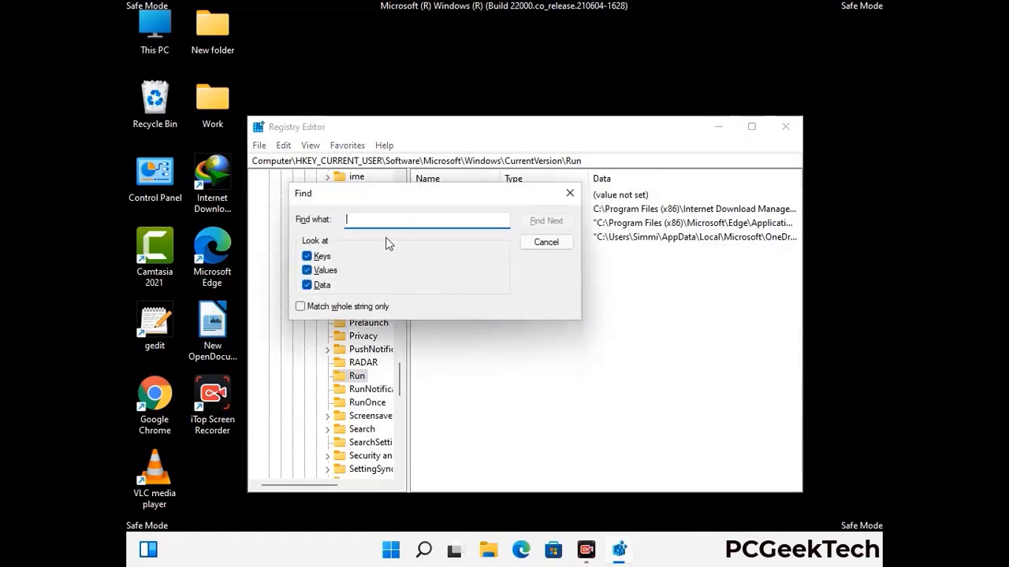
type("Virus Name")
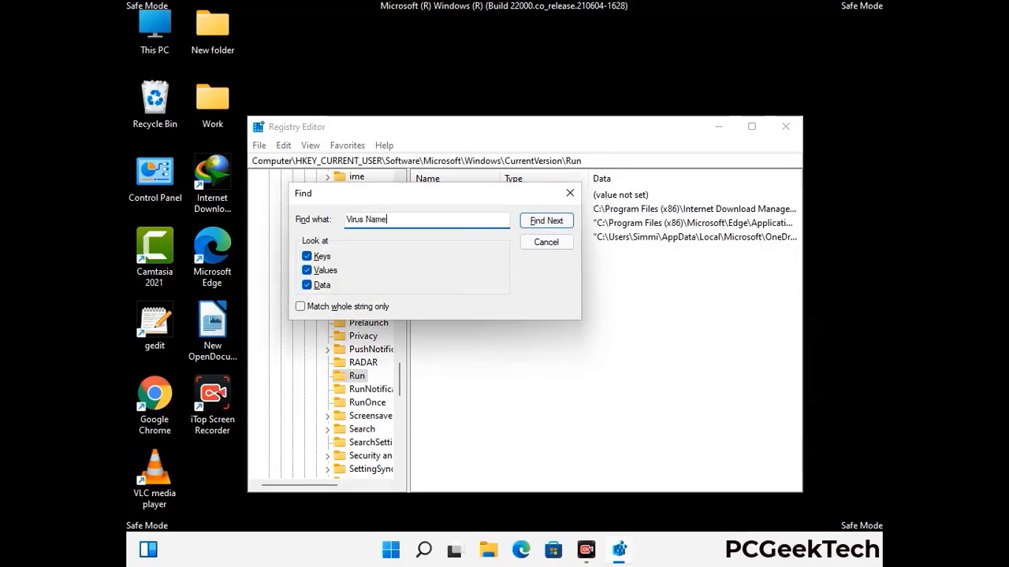
left_click(535, 226)
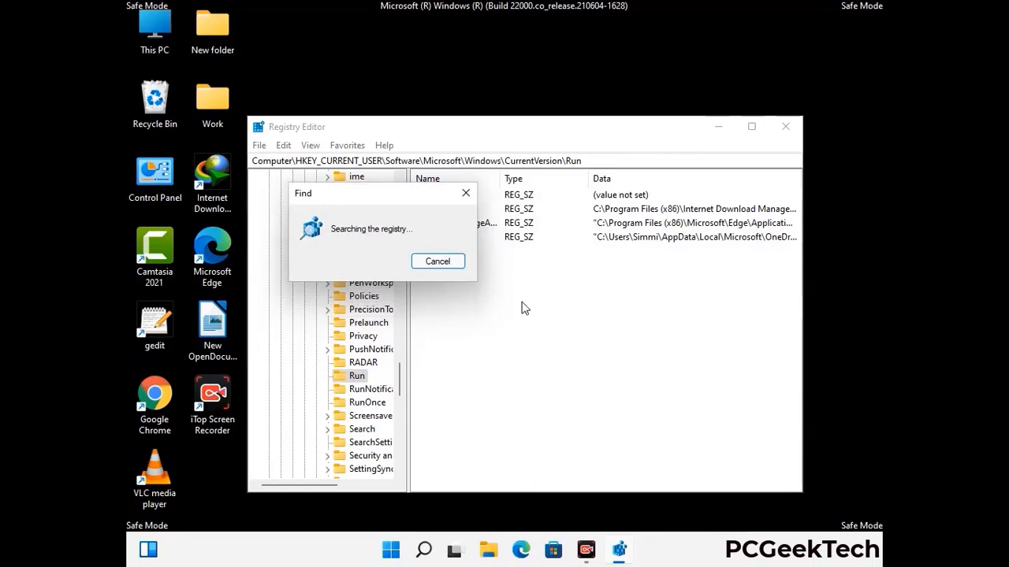
left_click(472, 195)
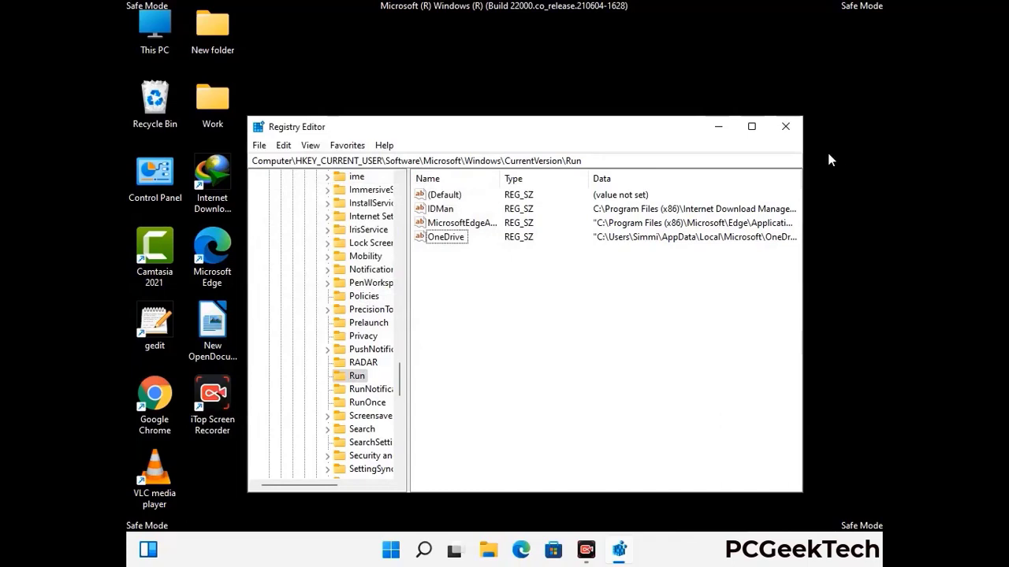
left_click(785, 127)
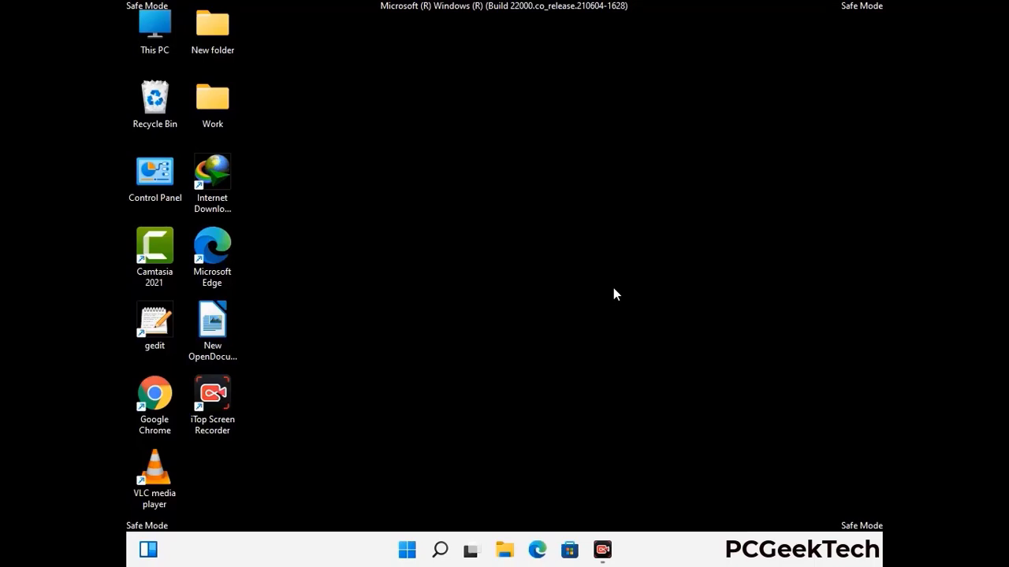
Step: Launch msconfig and clear the Safe boot option on the Boot tab
key("super+r")
left_click_drag(295, 367, 518, 156)
type("ms")
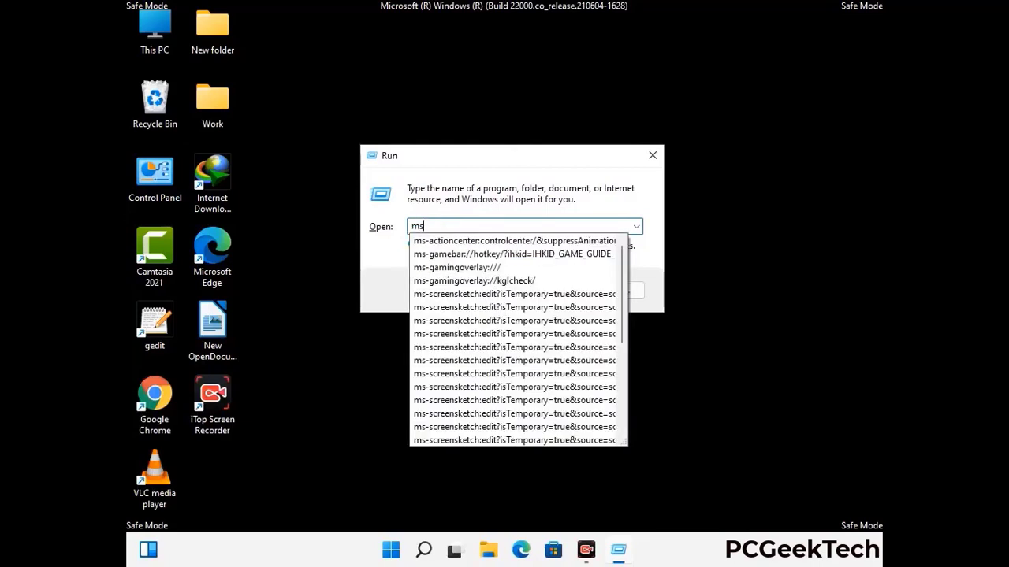
type("config")
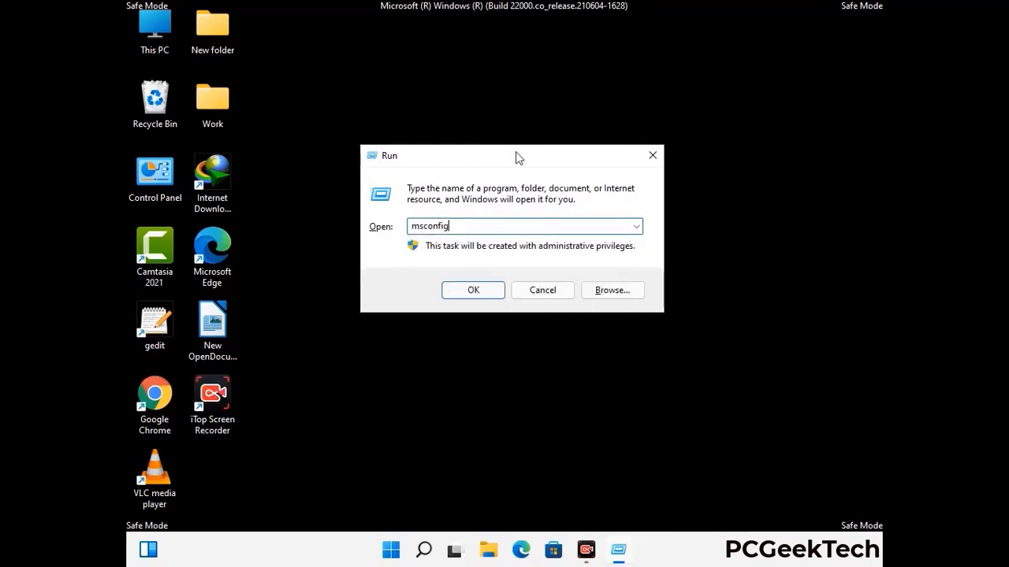
left_click(466, 288)
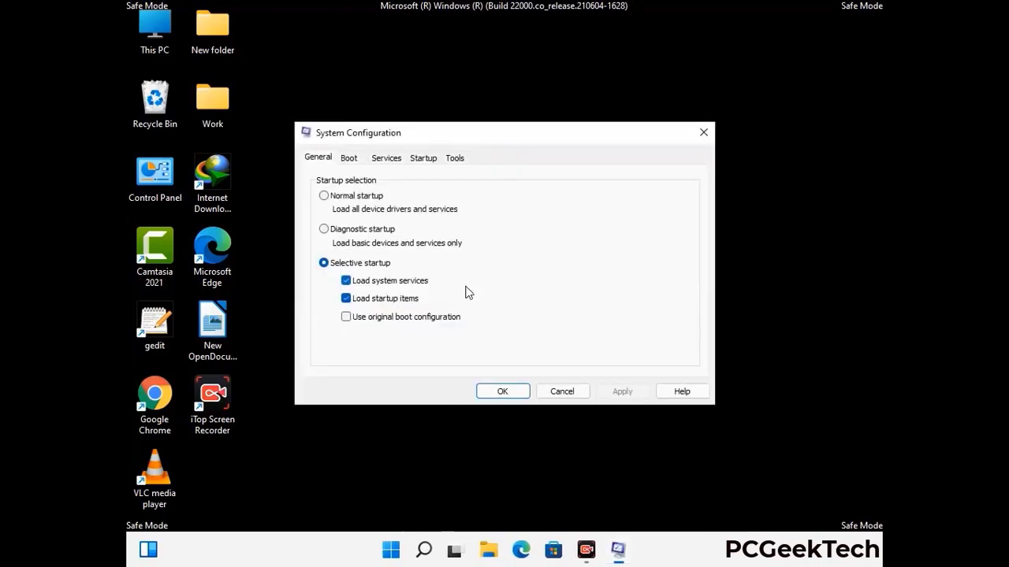
left_click(350, 157)
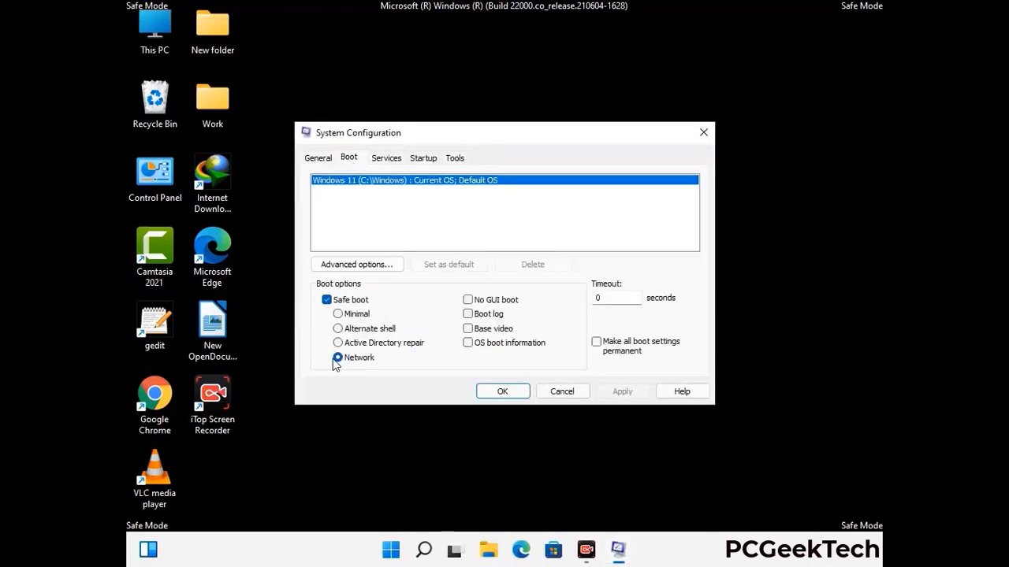
left_click(326, 300)
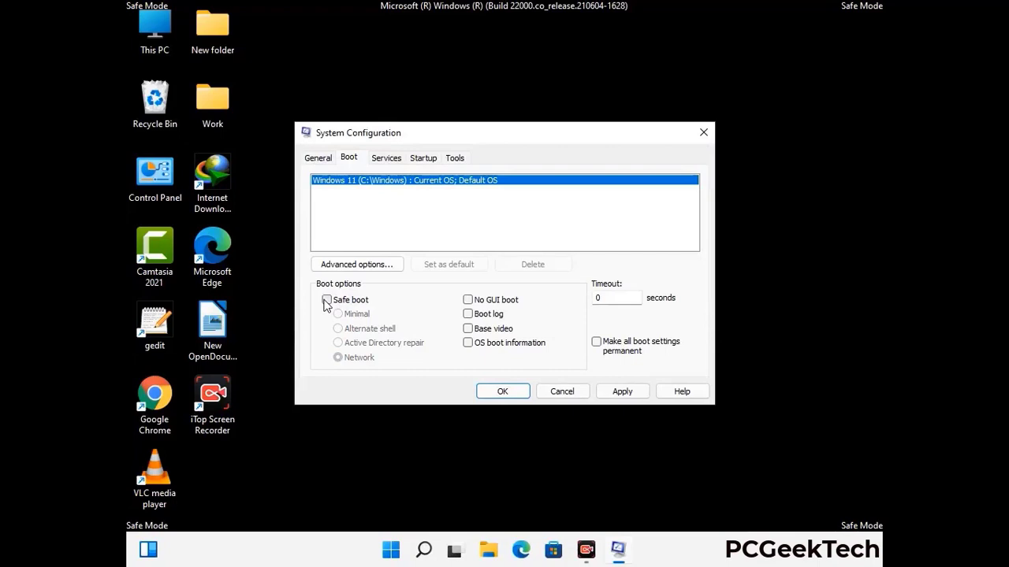